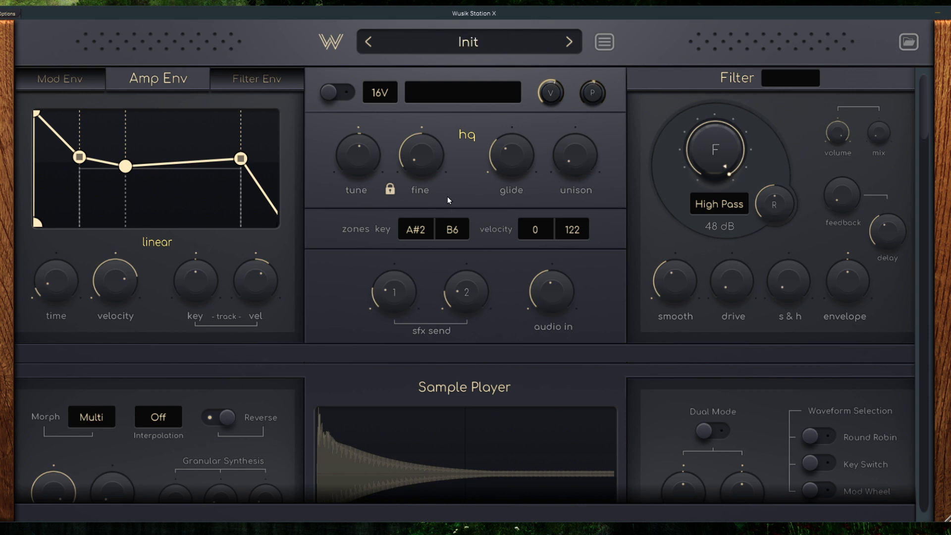
# Step: View the preset browser and the About Wusik Station X information, and close both
pyautogui.click(910, 42)
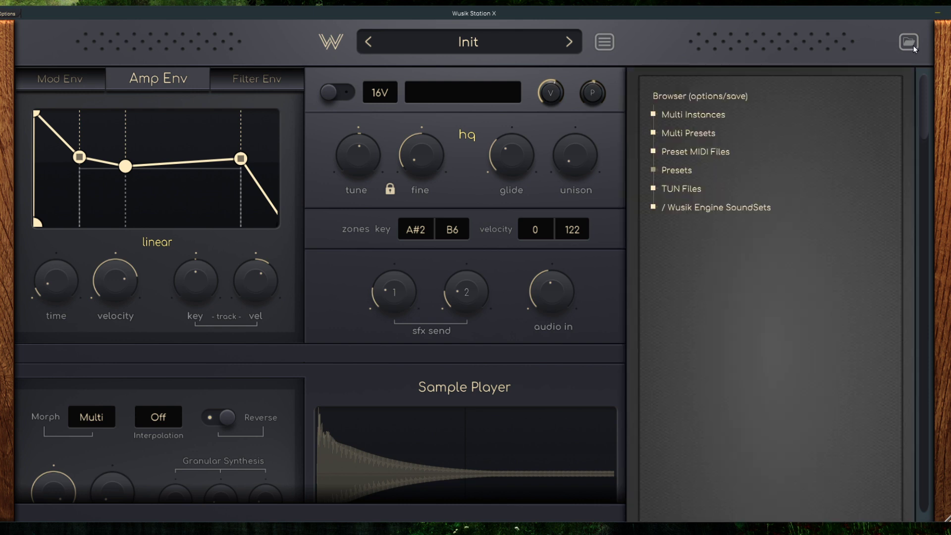
pyautogui.click(914, 45)
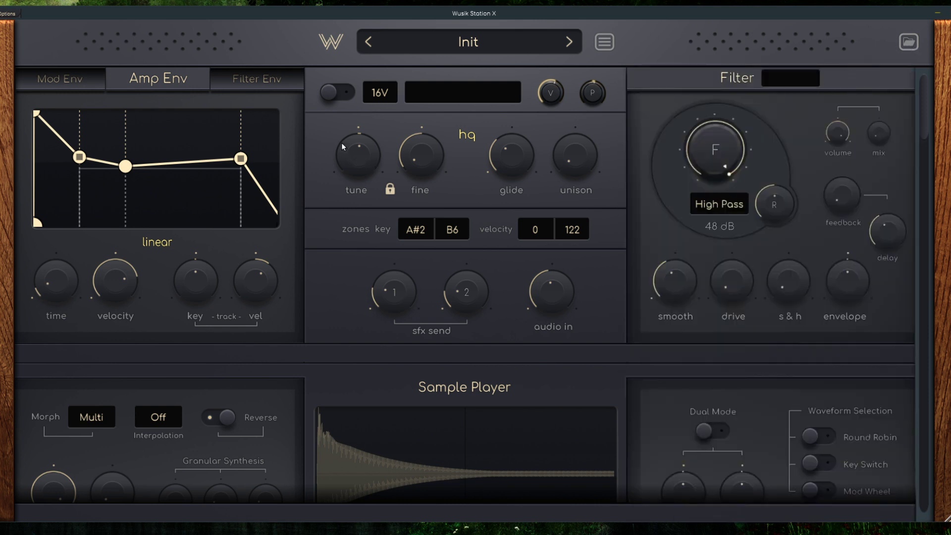
pyautogui.click(330, 43)
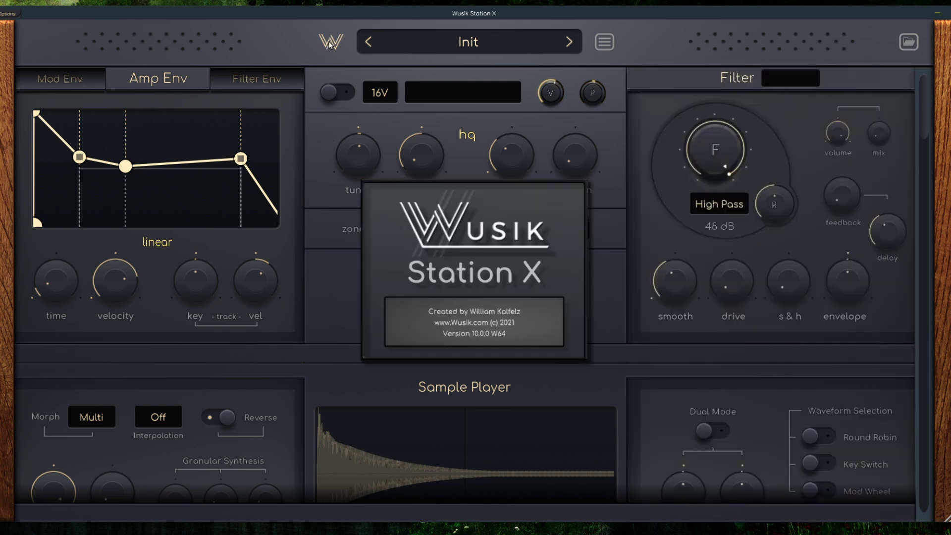
pyautogui.click(513, 278)
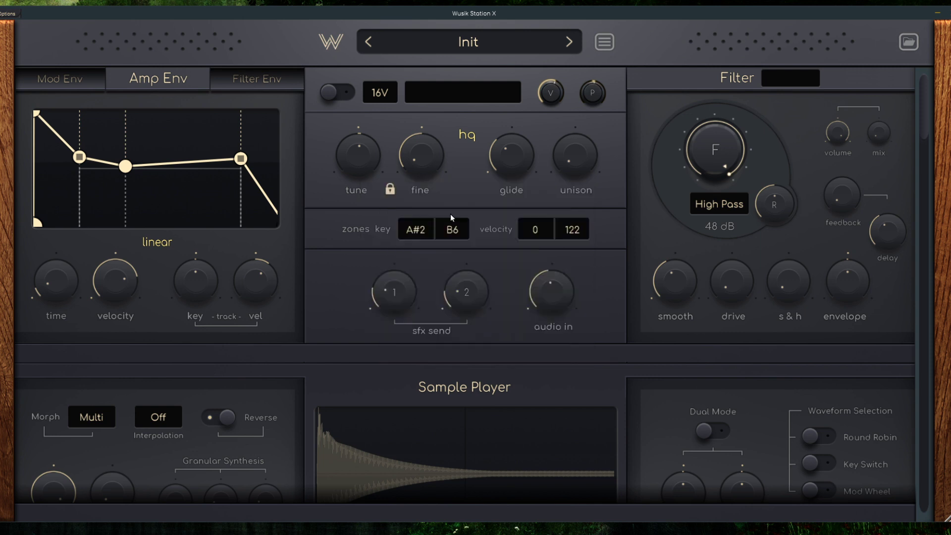
pyautogui.click(608, 42)
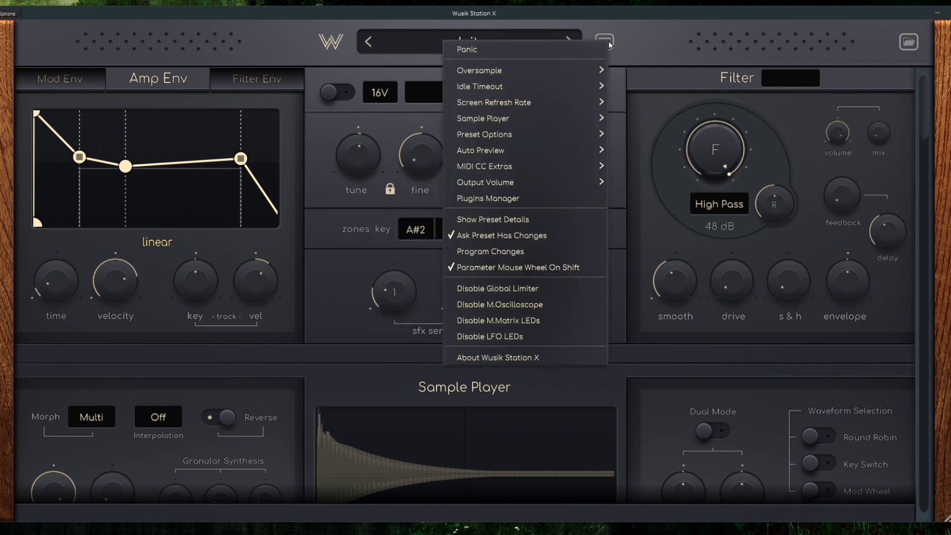
pyautogui.click(551, 358)
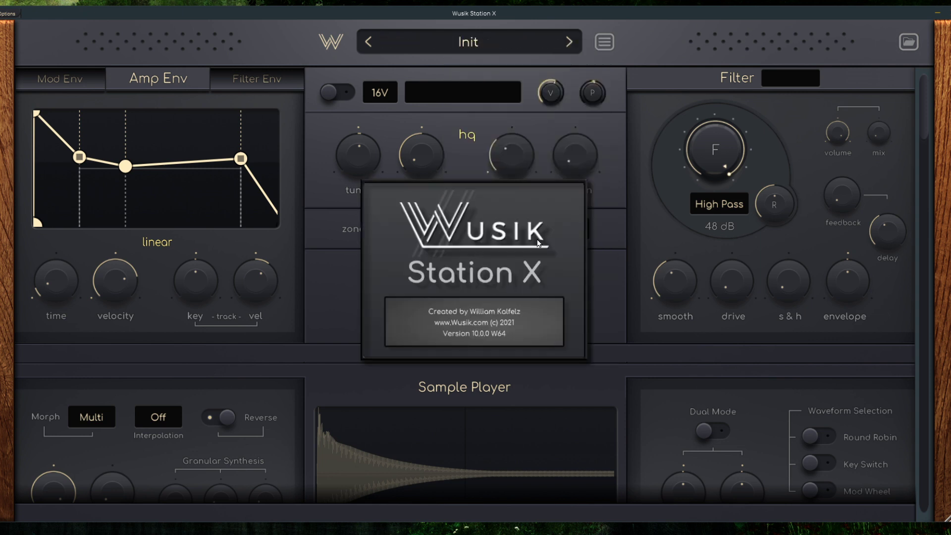
pyautogui.click(538, 243)
# Step: Lower the amp envelope's middle point, move its sustain point earlier and higher, and display the filter envelope
pyautogui.moveTo(126, 165); pyautogui.dragTo(129, 205)
pyautogui.moveTo(239, 167); pyautogui.dragTo(191, 130)
pyautogui.click(249, 88)
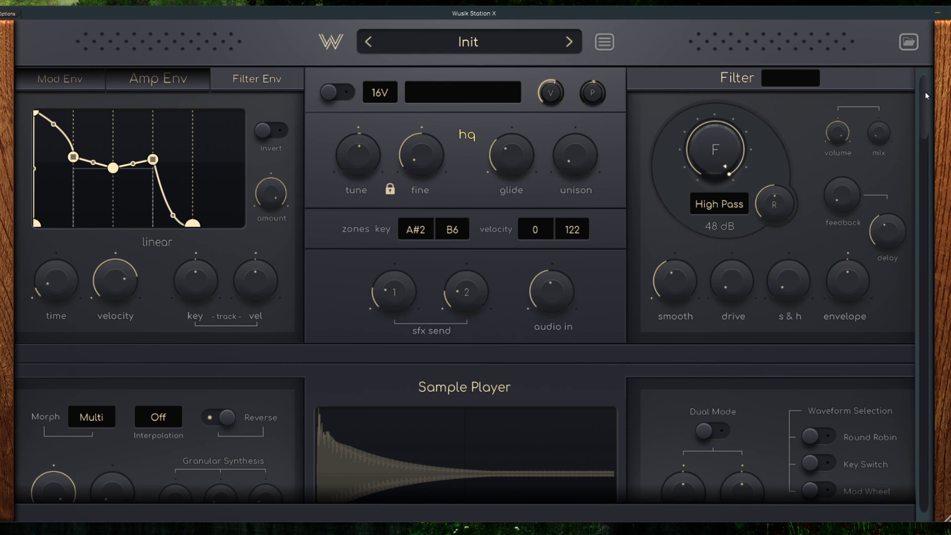
# Step: Open the first sample player's Acoustic Bass layer in the editor and inspect its detailed waveform
pyautogui.moveTo(925, 91); pyautogui.dragTo(920, 394)
pyautogui.scroll(10, 919, 401)
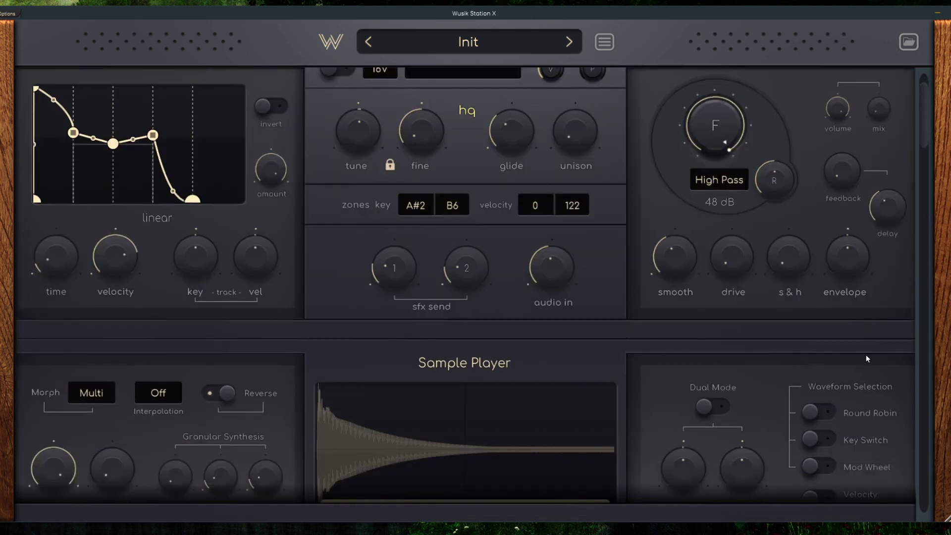
pyautogui.moveTo(867, 359); pyautogui.dragTo(890, 63)
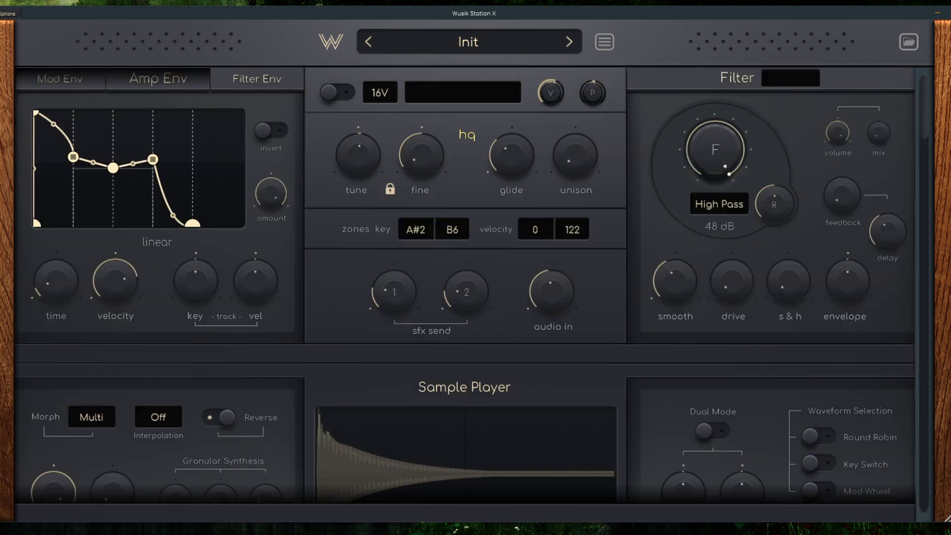
pyautogui.scroll(-5, 427, 302)
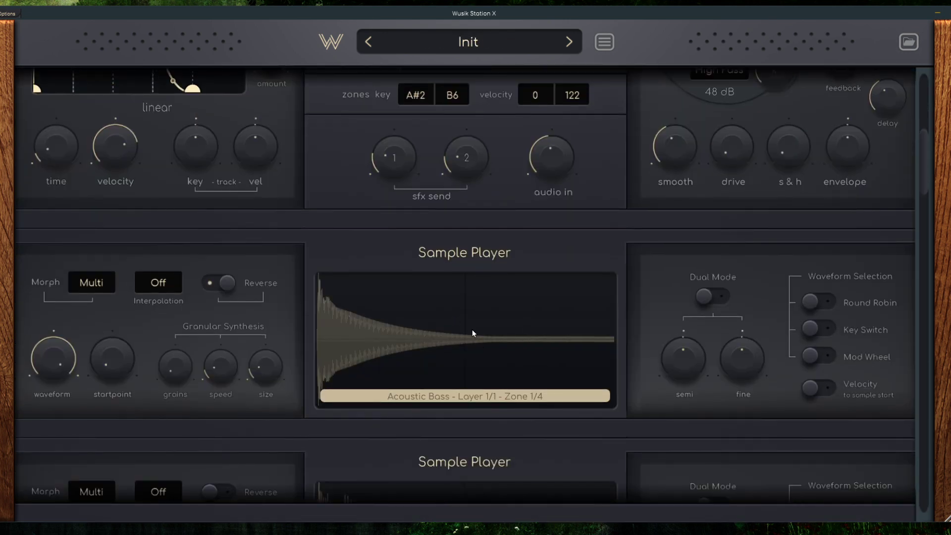
pyautogui.rightClick(480, 326)
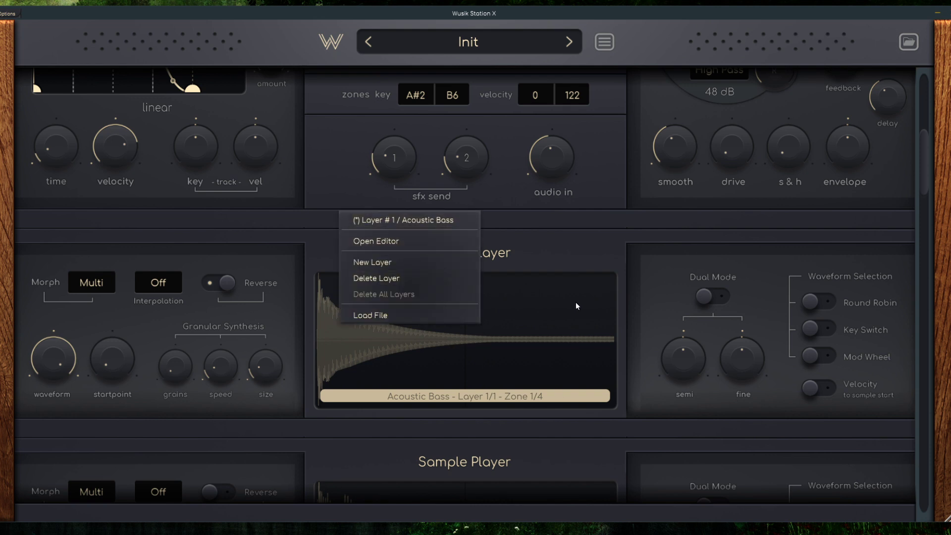
pyautogui.click(387, 242)
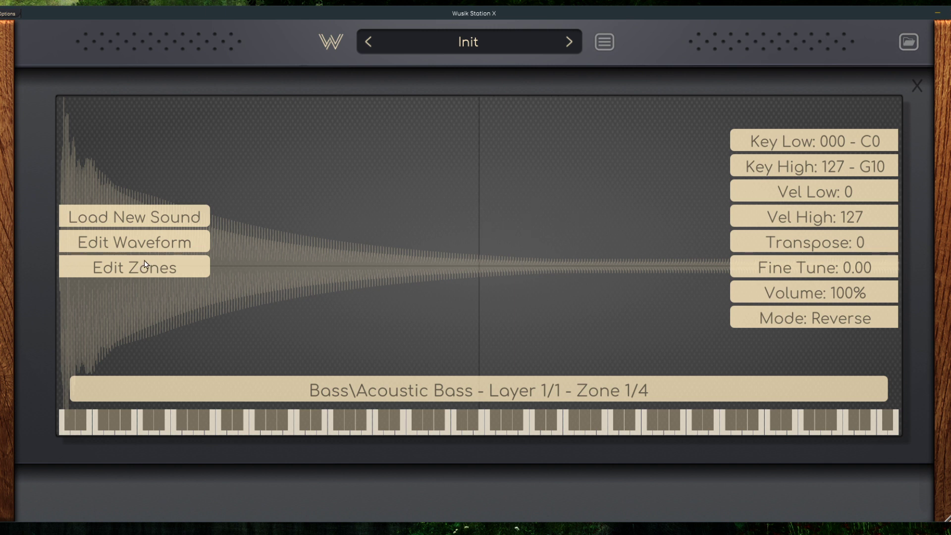
pyautogui.click(167, 249)
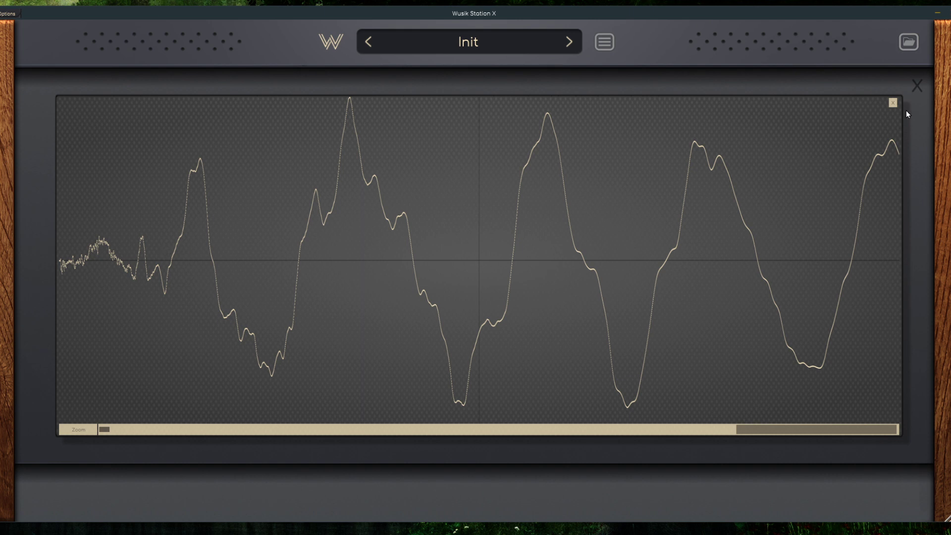
pyautogui.click(892, 103)
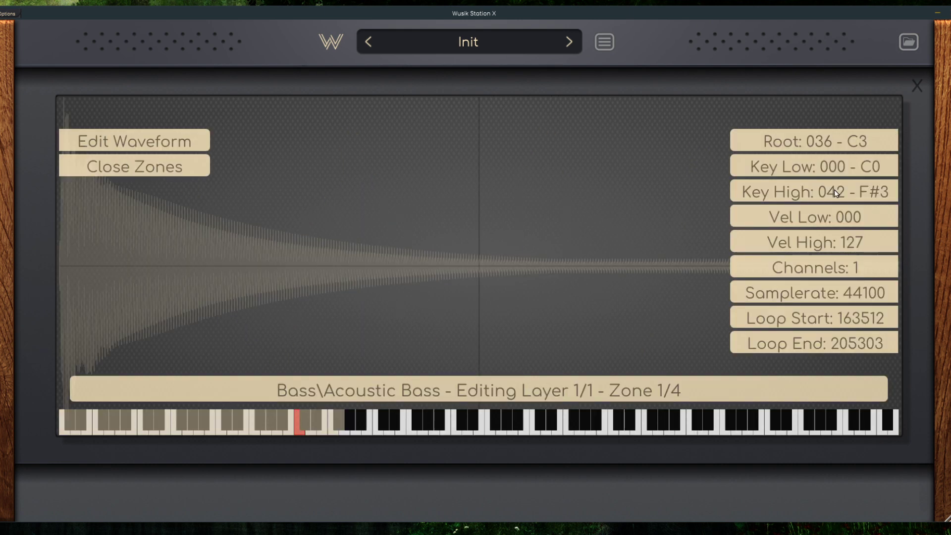
# Step: Set the root note of Acoustic Bass zone 1 to 074 - D6 and leave zone editing
pyautogui.click(872, 144)
pyautogui.click(779, 160)
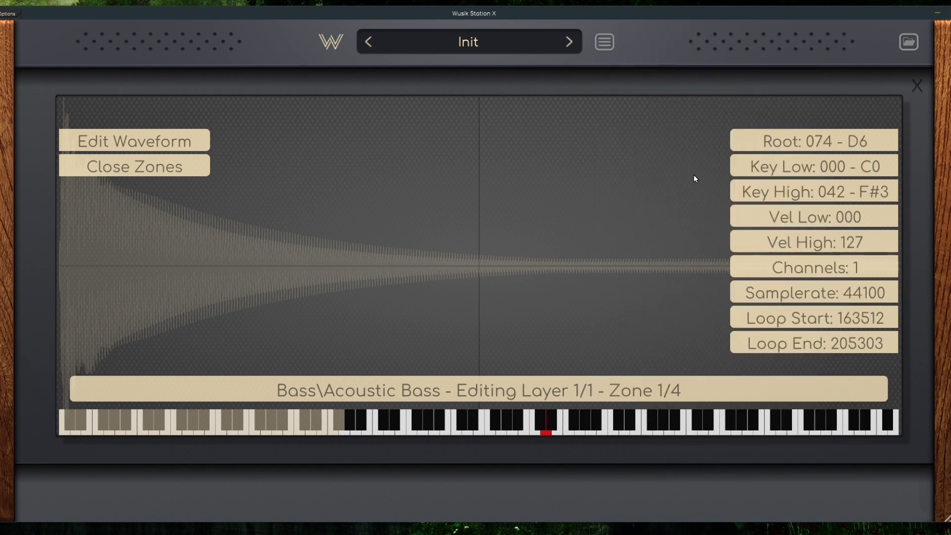
pyautogui.click(166, 169)
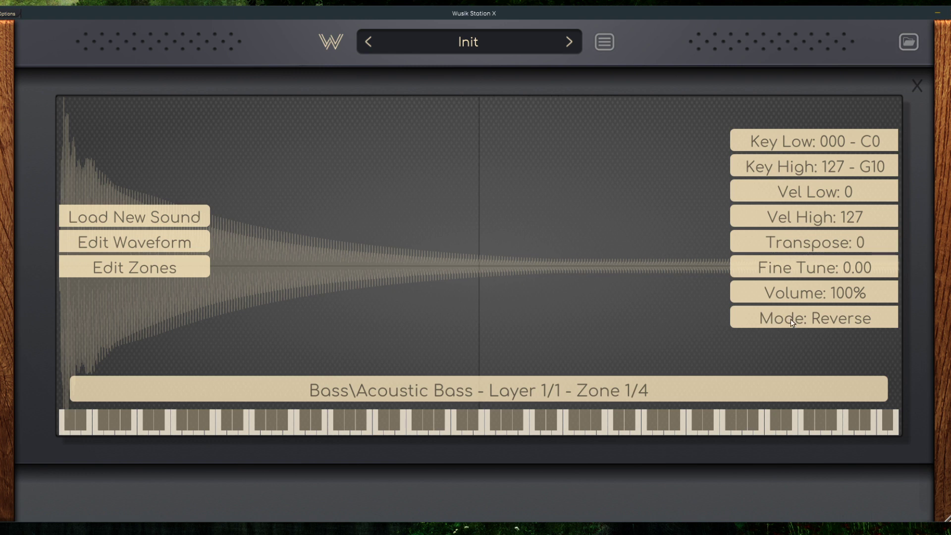
# Step: Set the Acoustic Bass layer's mode to Reverse, its low velocity to 21 and its transpose to 14, and close the editor
pyautogui.click(843, 311)
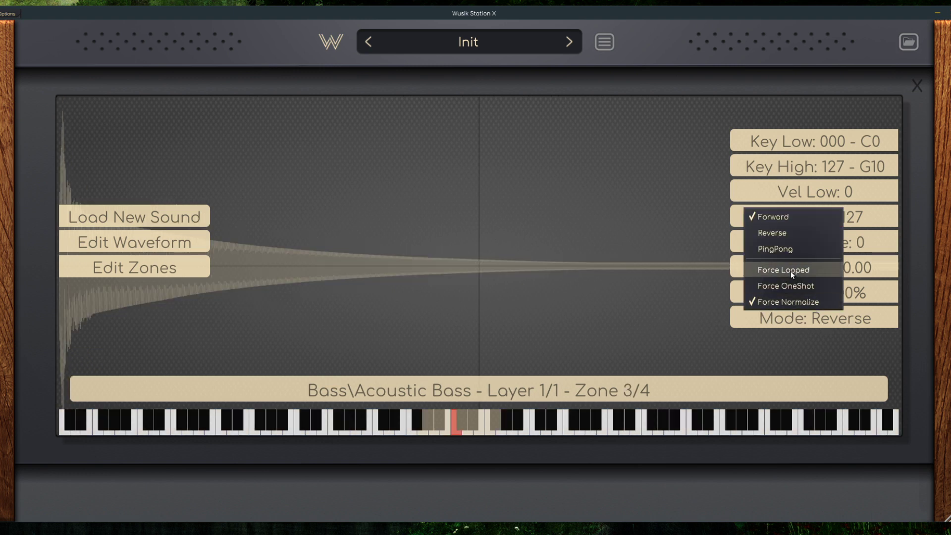
pyautogui.click(786, 230)
pyautogui.moveTo(804, 253); pyautogui.dragTo(847, 86)
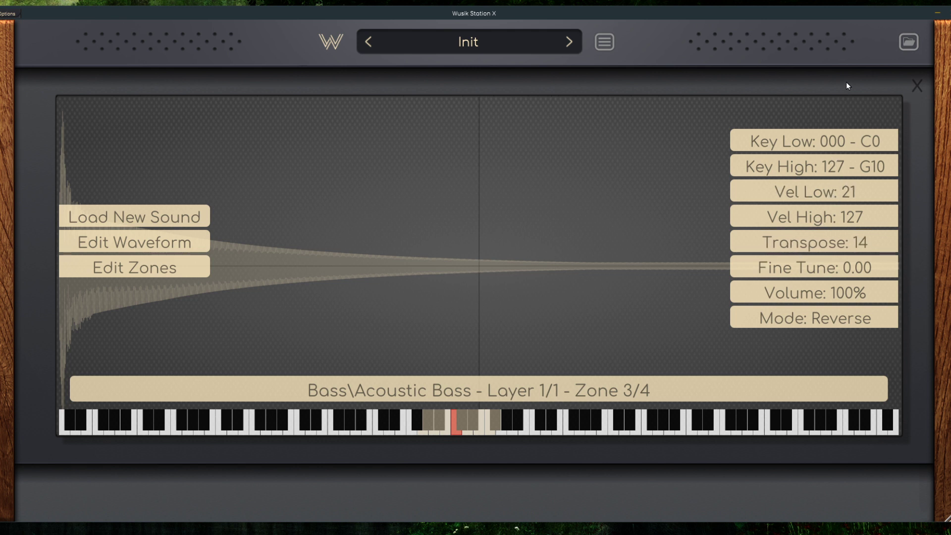
pyautogui.click(915, 85)
# Step: Delete the Acoustic Bass layer from the first sample player and load the Techno_Kick1 sound instead
pyautogui.scroll(-2, 575, 287)
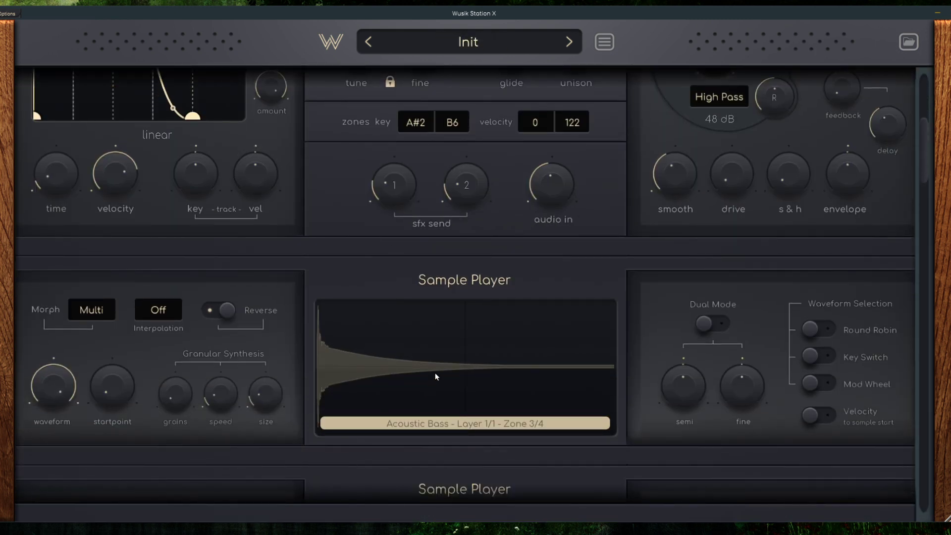
pyautogui.rightClick(447, 358)
pyautogui.click(482, 308)
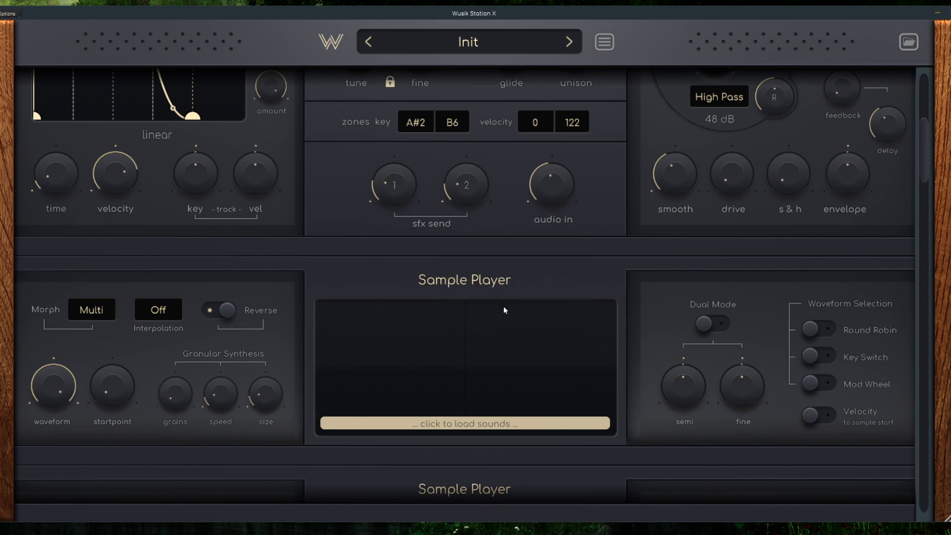
pyautogui.click(478, 342)
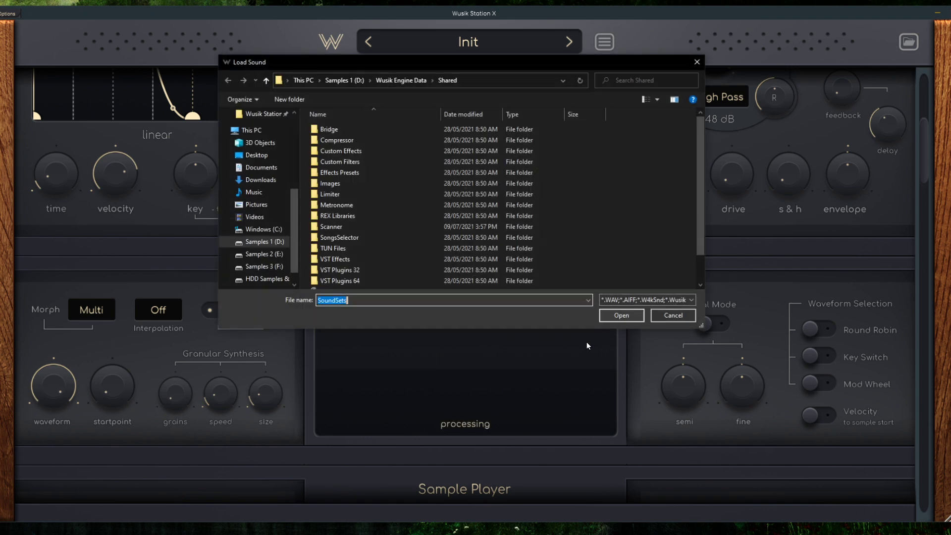
pyautogui.doubleClick(366, 261)
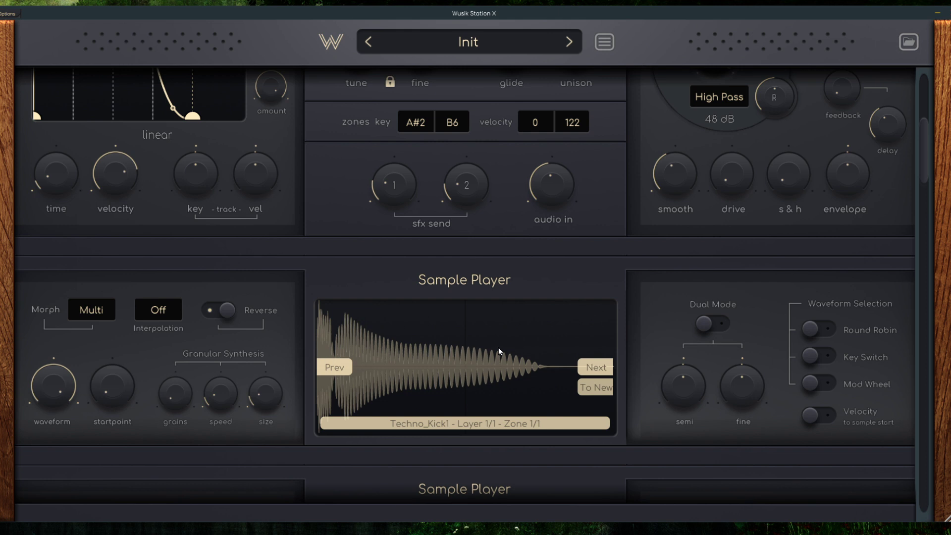
# Step: Step forward and back through the neighbouring kick sounds, and switch the layer to Techno_Kick2 in the sample editor
pyautogui.click(589, 368)
pyautogui.click(333, 371)
pyautogui.rightClick(491, 348)
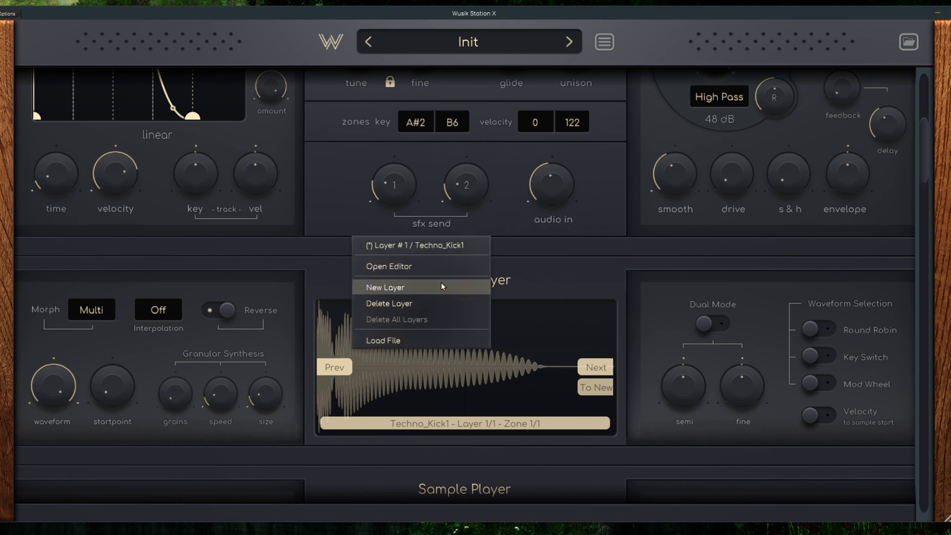
pyautogui.click(437, 270)
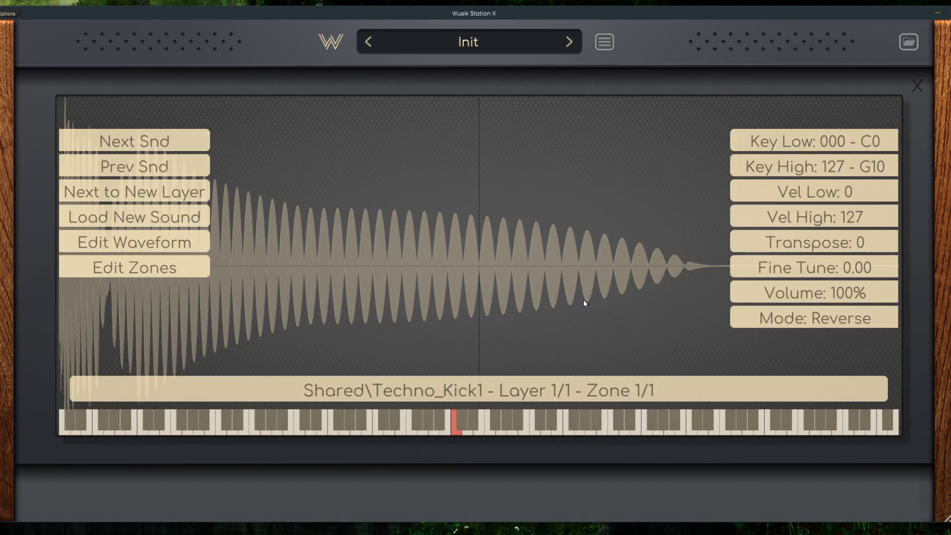
pyautogui.click(144, 144)
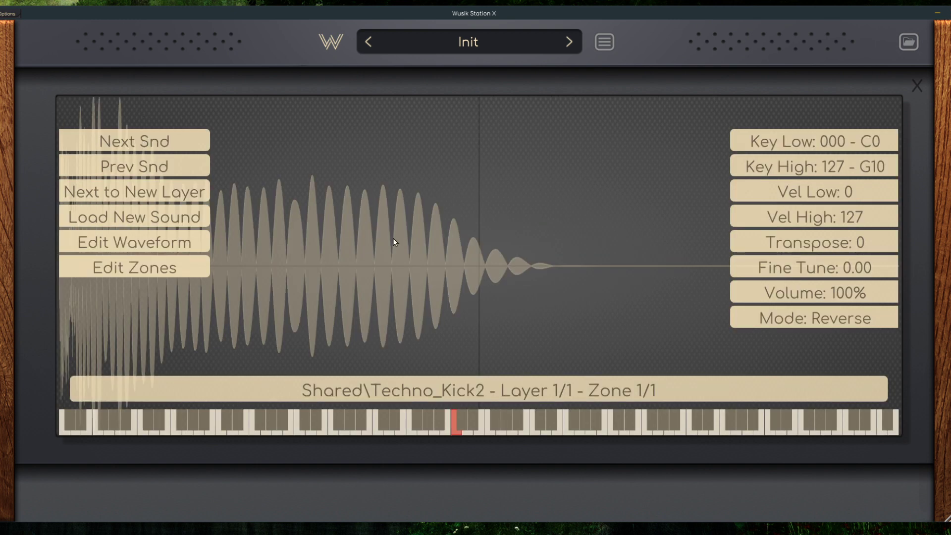
pyautogui.click(917, 87)
# Step: Browse the Wusik Engine SoundSets in the browser, including the sounds inside the A0S set
pyautogui.click(908, 42)
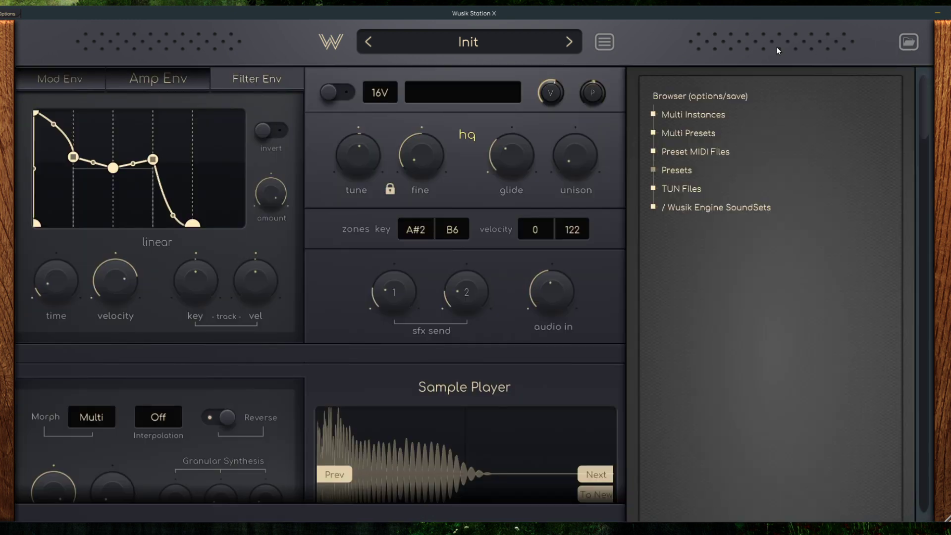
pyautogui.click(757, 206)
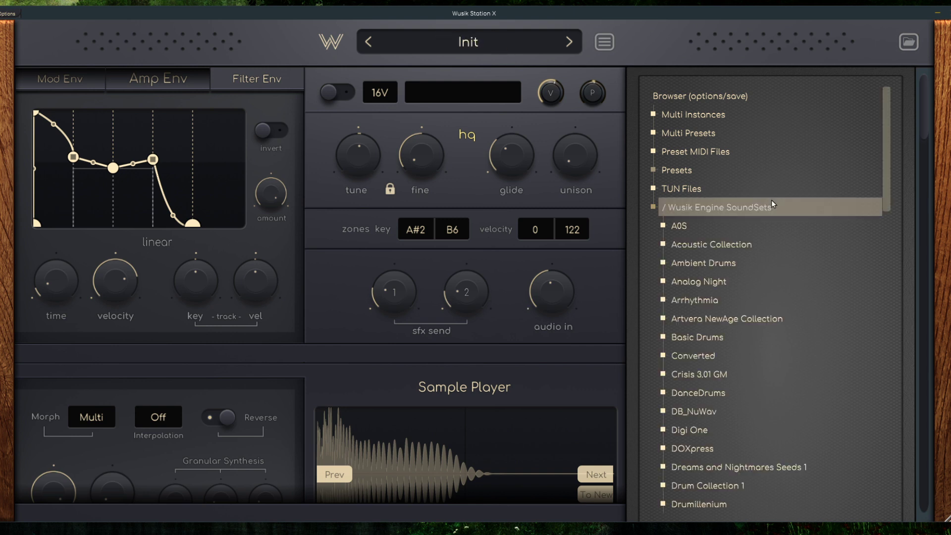
pyautogui.click(761, 231)
pyautogui.scroll(-2, 708, 281)
pyautogui.scroll(-2, 723, 278)
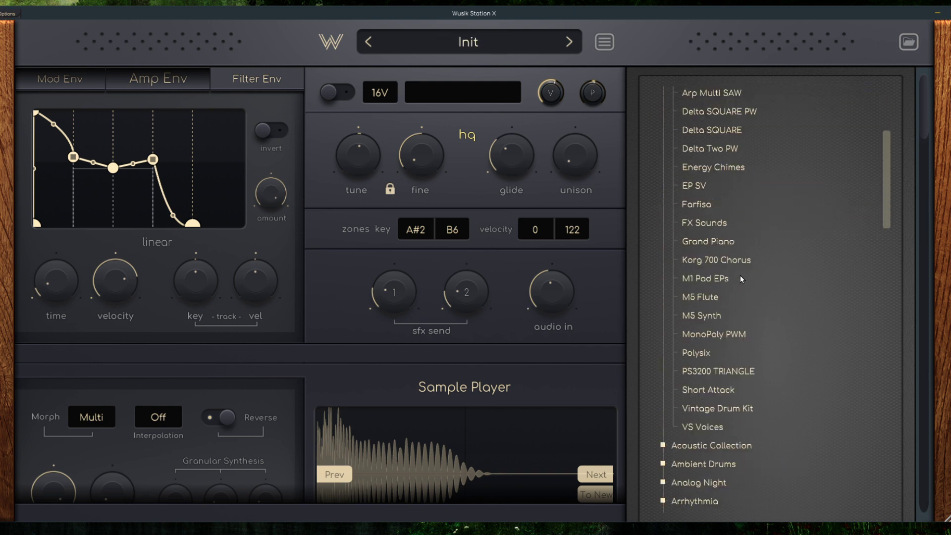
pyautogui.scroll(5, 740, 274)
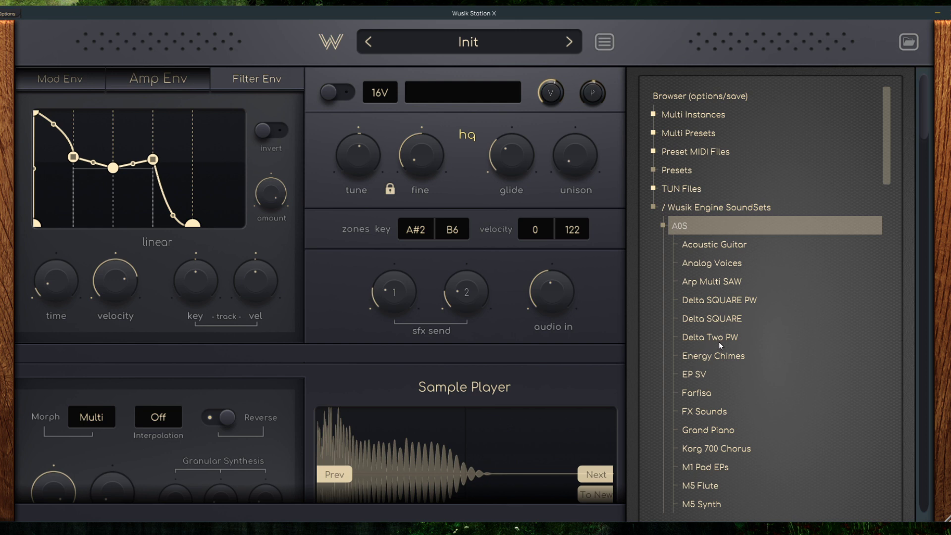
pyautogui.scroll(-6, 763, 223)
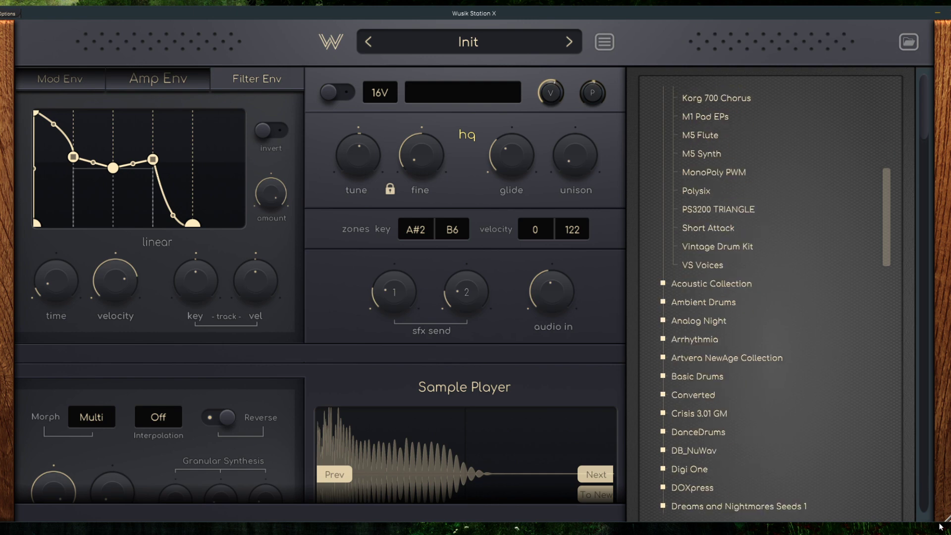
# Step: Resize the plugin window to about half the screen width in a taller layout and reposition it
pyautogui.moveTo(946, 518); pyautogui.dragTo(498, 533)
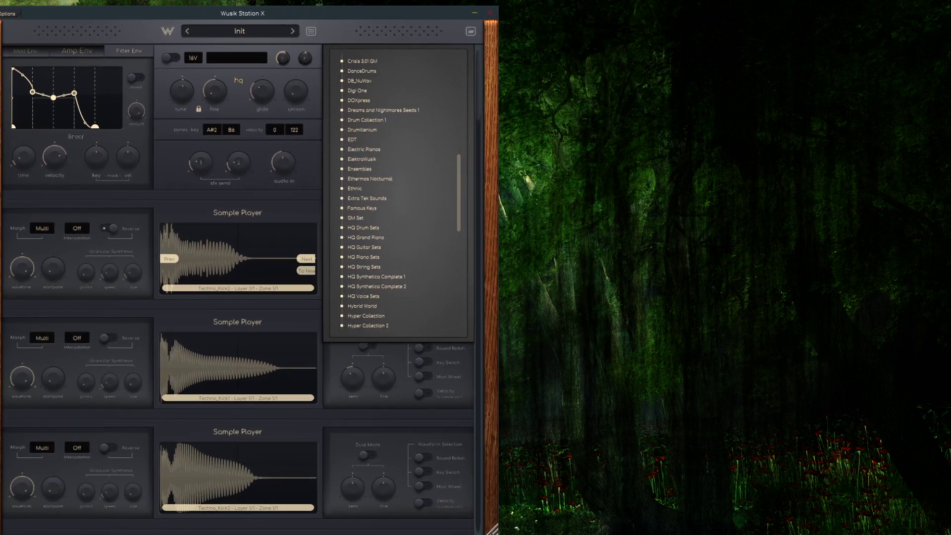
pyautogui.scroll(13, 402, 103)
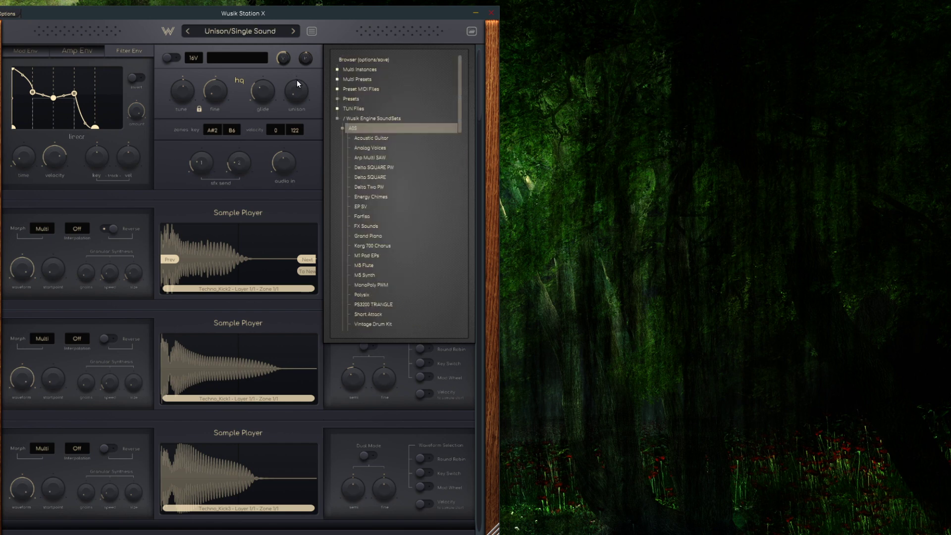
pyautogui.moveTo(408, 15); pyautogui.dragTo(416, 12)
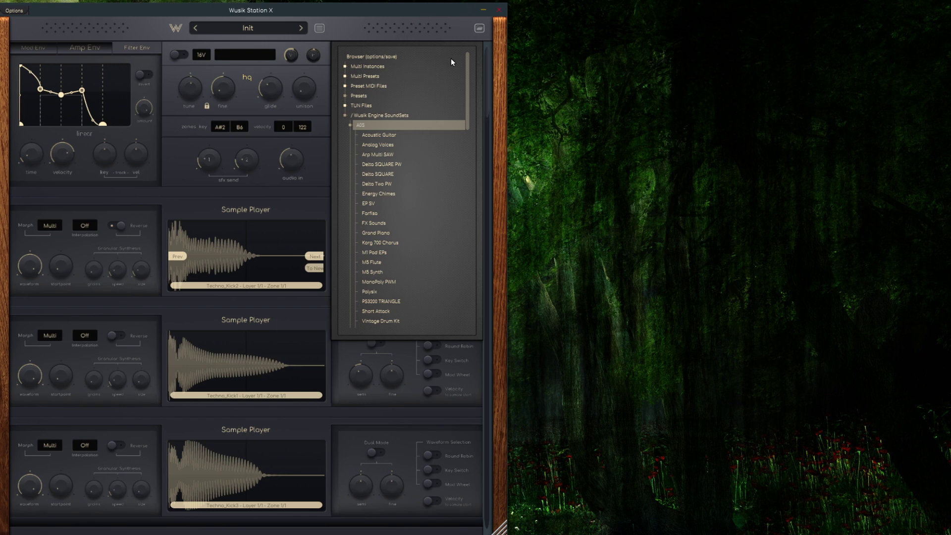
# Step: Hide and show the browser repeatedly and look further through the list of sound sets
pyautogui.click(480, 29)
pyautogui.click(481, 31)
pyautogui.click(482, 32)
pyautogui.click(482, 32)
pyautogui.scroll(-8, 380, 147)
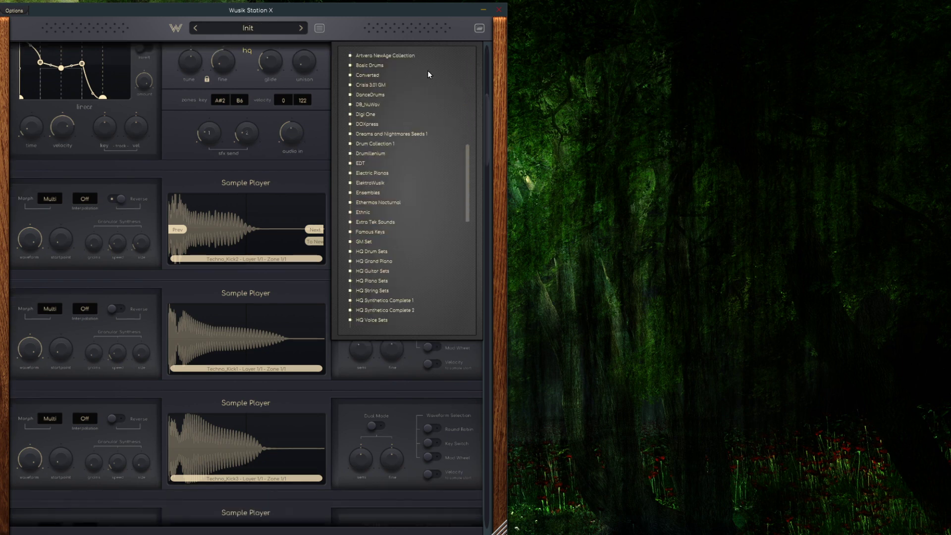
pyautogui.click(478, 32)
pyautogui.click(479, 31)
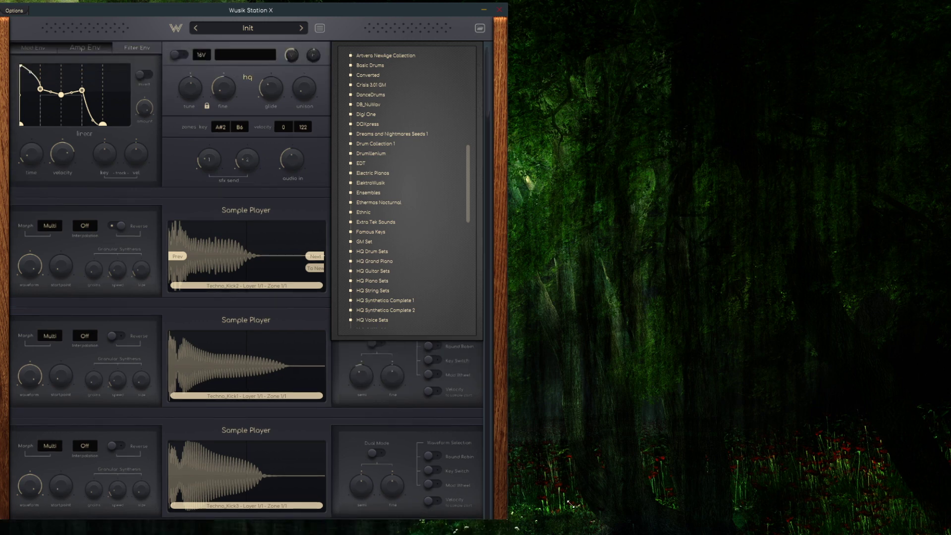
# Step: Widen the plugin window to about four fifths of the screen width, reposition it, and hide the browser
pyautogui.moveTo(501, 528); pyautogui.dragTo(750, 498)
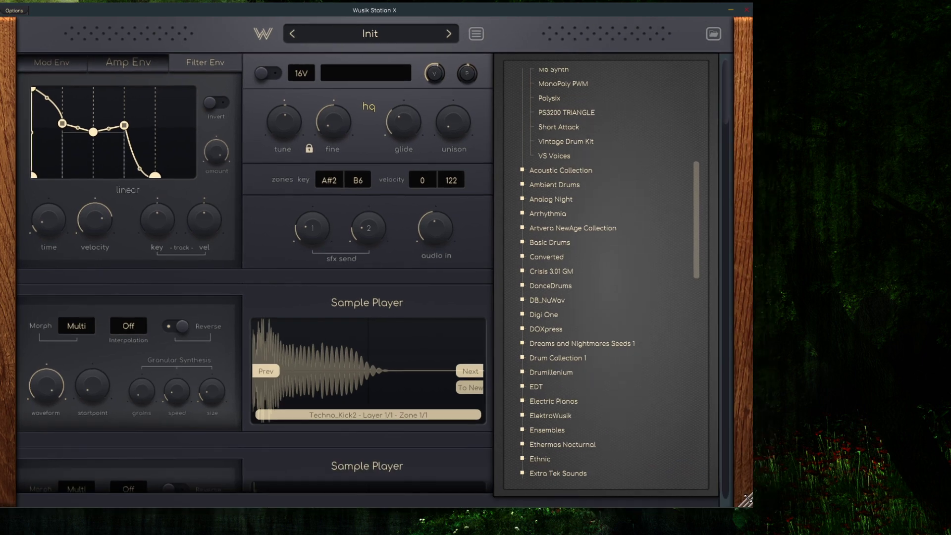
pyautogui.moveTo(433, 11); pyautogui.dragTo(506, 19)
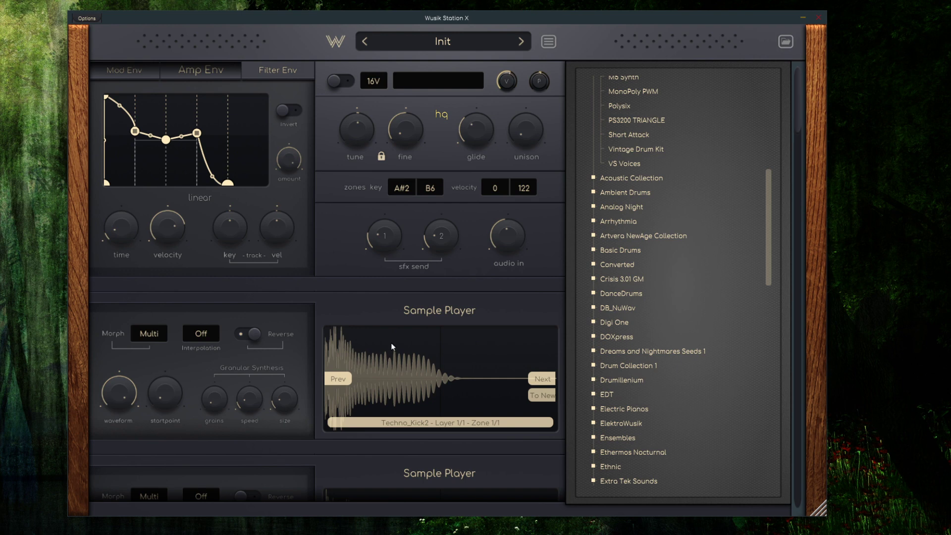
pyautogui.scroll(-4, 356, 130)
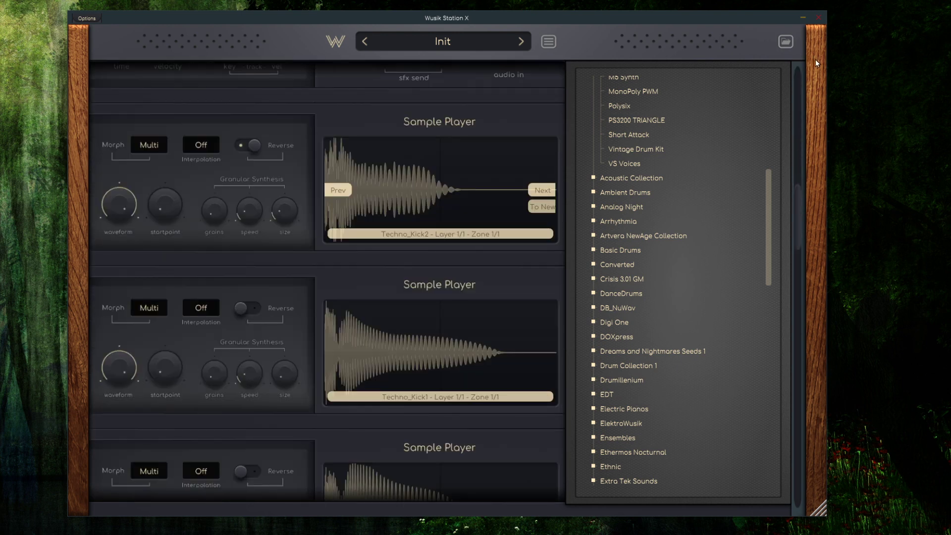
pyautogui.click(792, 41)
pyautogui.scroll(4, 350, 137)
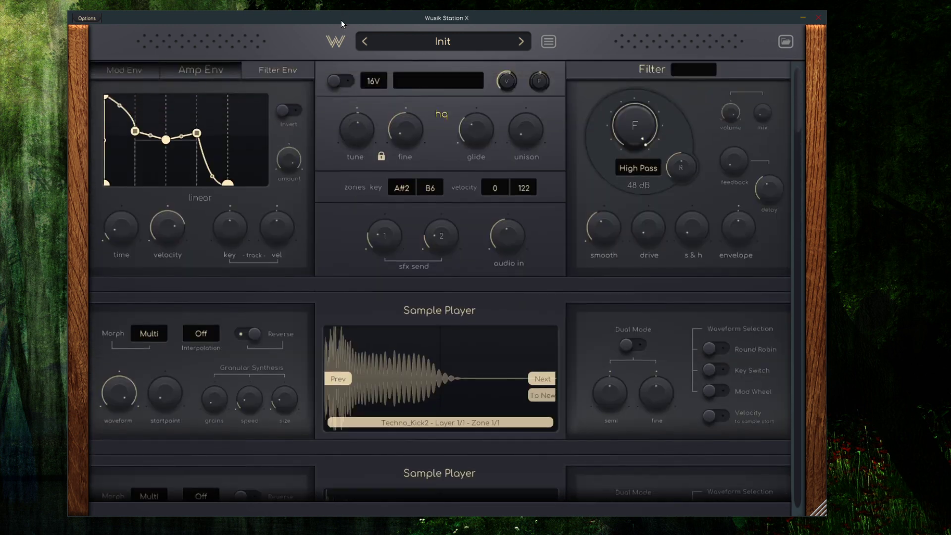
# Step: Review the plugin's main options, from Oversample to About Wusik Station X, and leave them unchanged
pyautogui.click(335, 49)
pyautogui.click(469, 203)
pyautogui.click(548, 42)
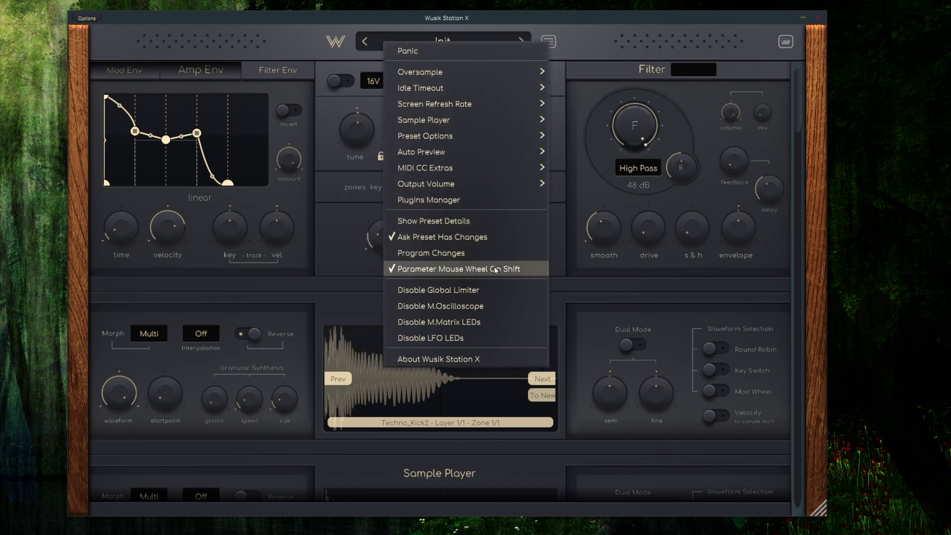
pyautogui.click(303, 204)
# Step: Look over the layer's envelope, zone and filter controls and the sample players stacked below them
pyautogui.scroll(-1, 516, 179)
pyautogui.scroll(-2, 515, 176)
pyautogui.scroll(2, 515, 178)
pyautogui.scroll(-3, 514, 177)
pyautogui.scroll(4, 516, 178)
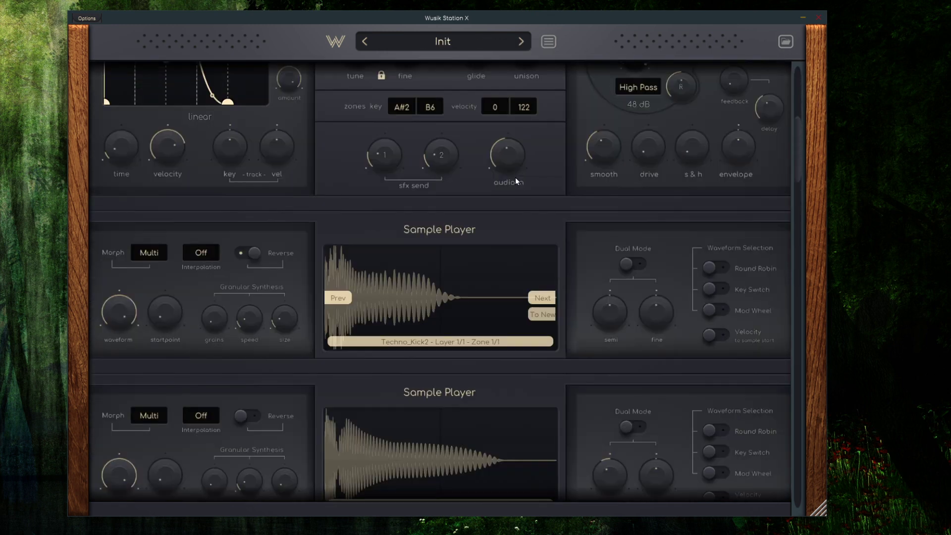
pyautogui.scroll(-4, 501, 213)
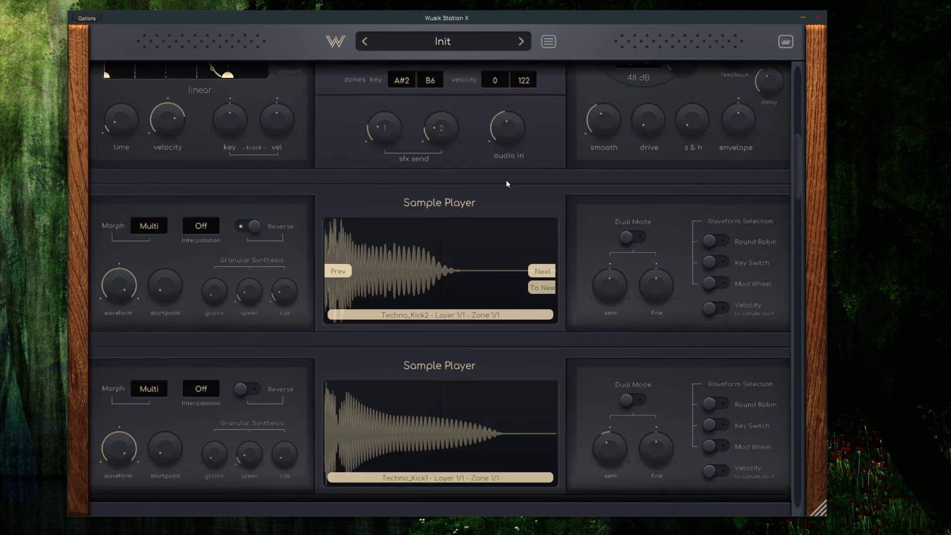
pyautogui.scroll(4, 505, 180)
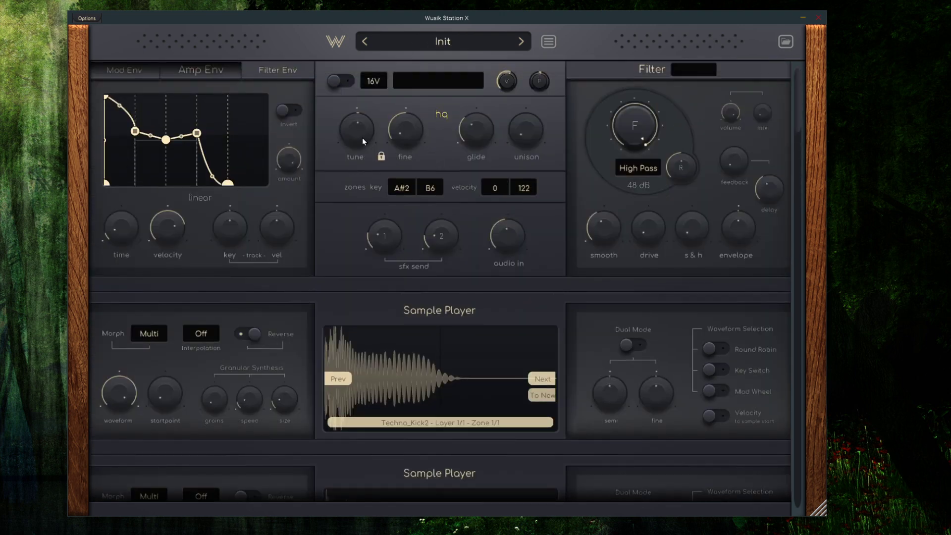
pyautogui.scroll(-1, 351, 132)
pyautogui.scroll(9, 356, 128)
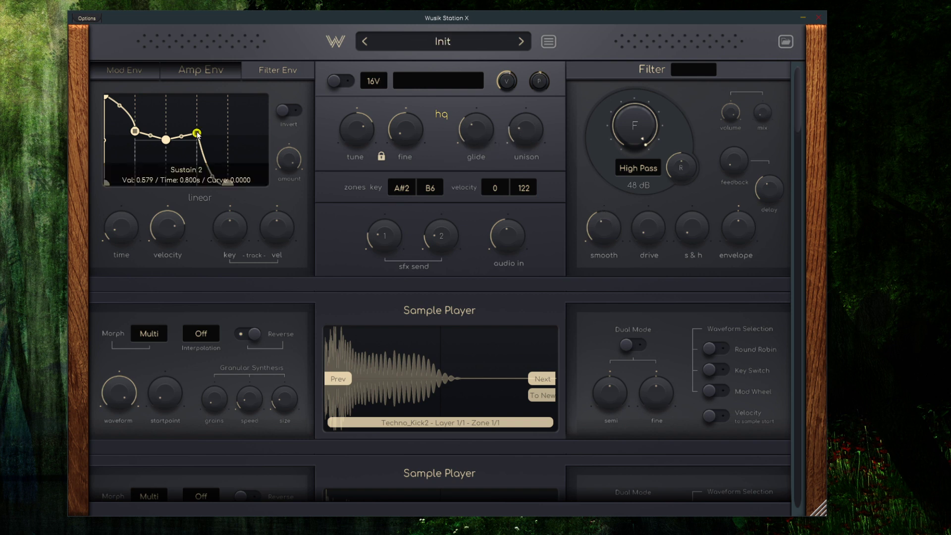
# Step: Stretch the Amp Env's sustain stage, and turn off Reverse and raise the grain speed on the first sample player
pyautogui.moveTo(201, 134)
pyautogui.mouseDown()
pyautogui.moveTo(243, 118)
pyautogui.moveTo(213, 146)
pyautogui.moveTo(185, 137)
pyautogui.mouseUp()
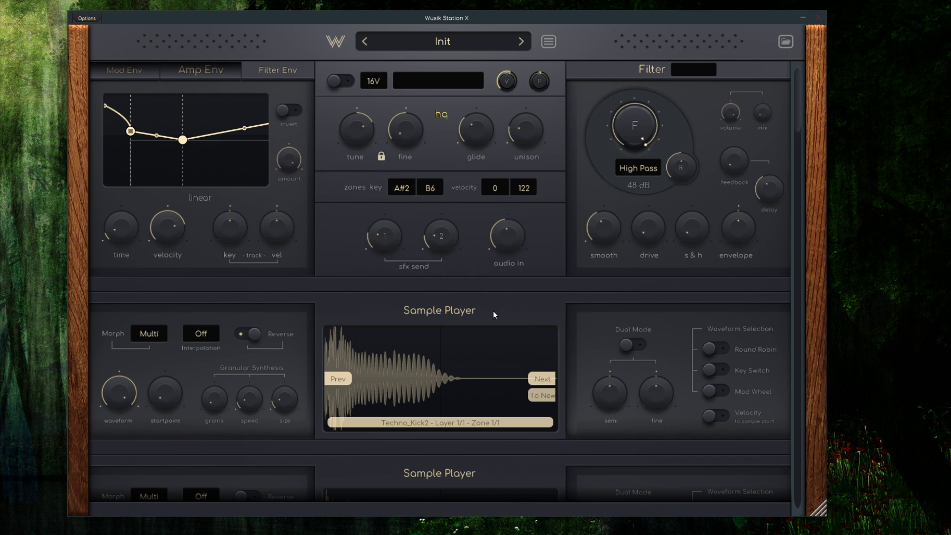
pyautogui.click(248, 333)
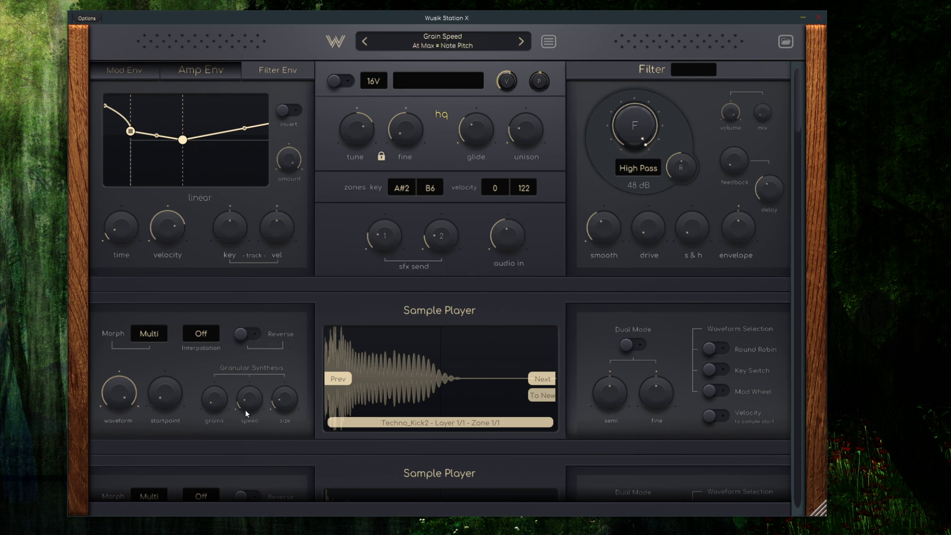
pyautogui.scroll(3, 247, 403)
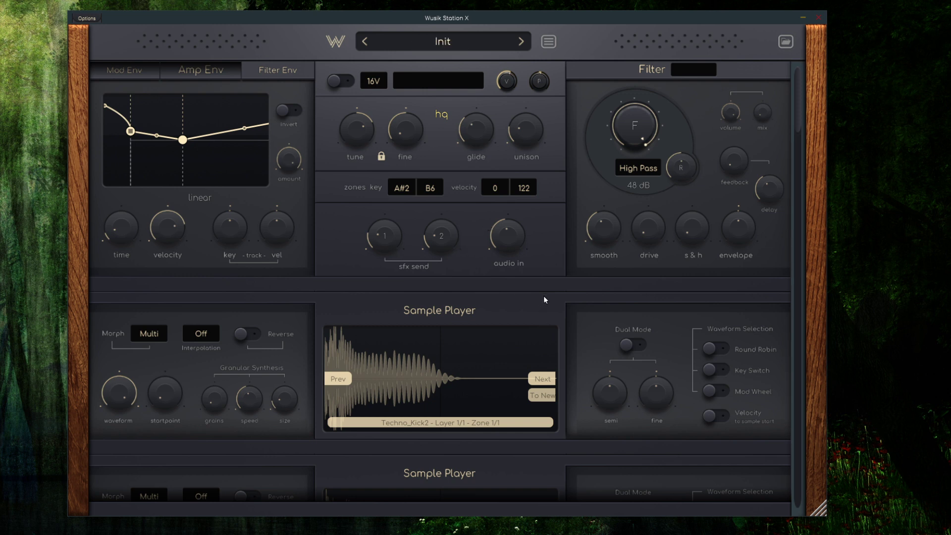
# Step: Open the sample editor for the Techno_Kick2 layer, shrink and enlarge the window to fill the screen, and close the editor
pyautogui.rightClick(437, 344)
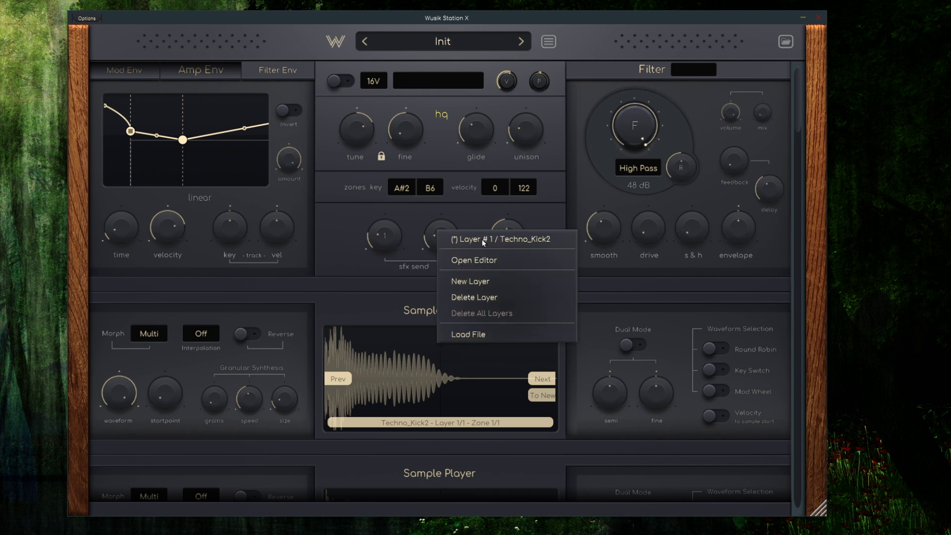
pyautogui.click(492, 261)
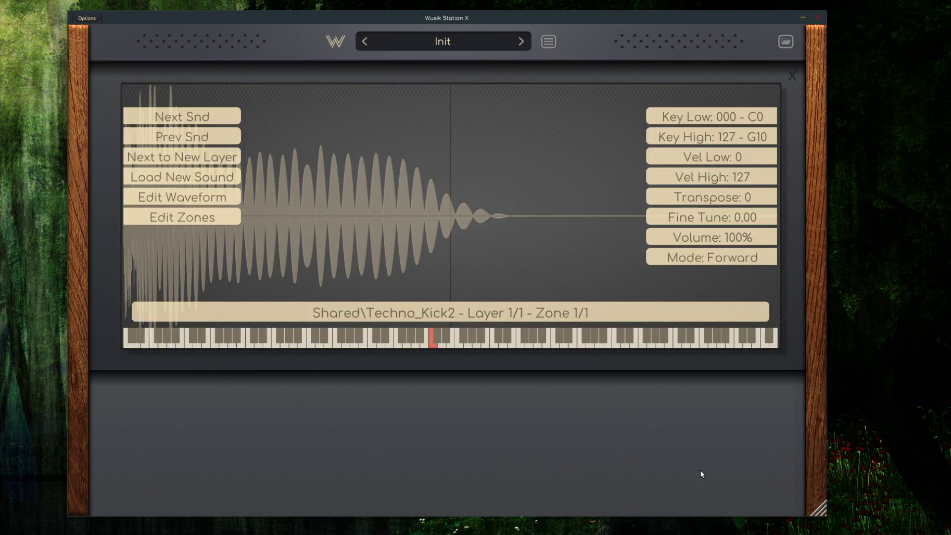
pyautogui.moveTo(818, 511); pyautogui.dragTo(332, 286)
pyautogui.moveTo(311, 18); pyautogui.dragTo(227, 10)
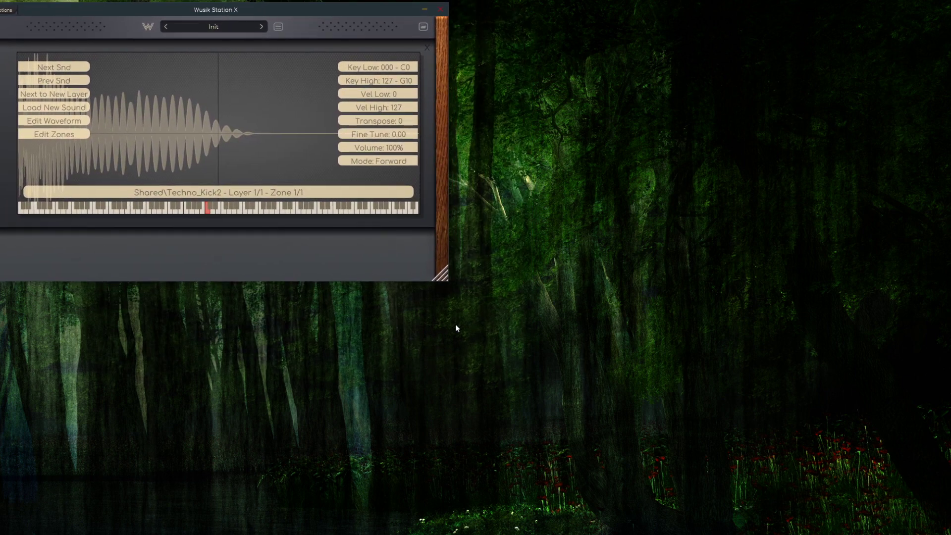
pyautogui.moveTo(437, 277); pyautogui.dragTo(949, 532)
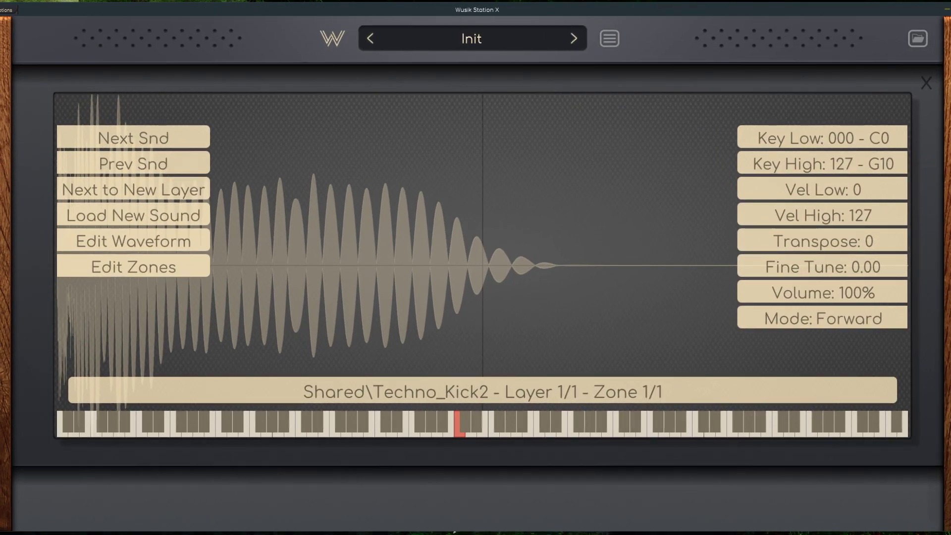
pyautogui.click(927, 81)
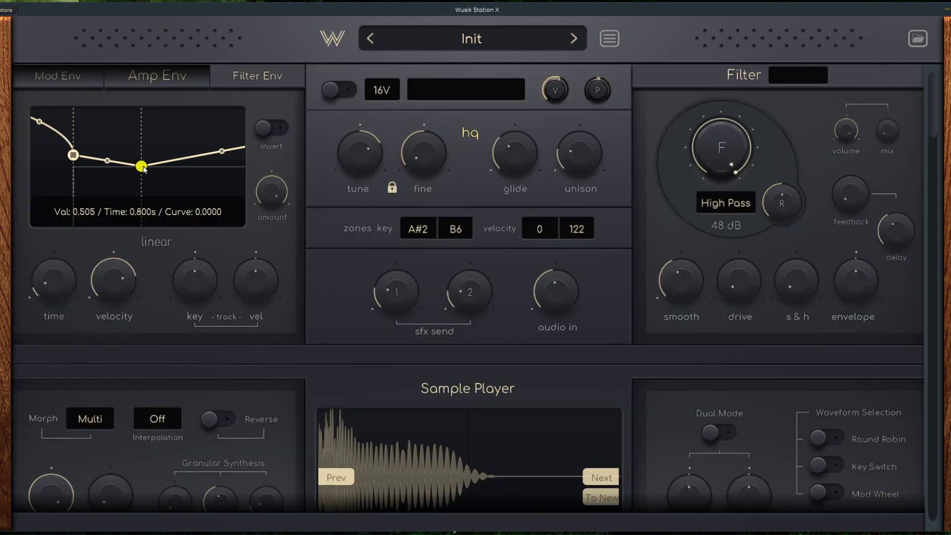
# Step: Move the Amp Env's middle point earlier and lower, and turn the High Pass filter's frequency down to a low setting
pyautogui.moveTo(141, 164); pyautogui.dragTo(92, 212)
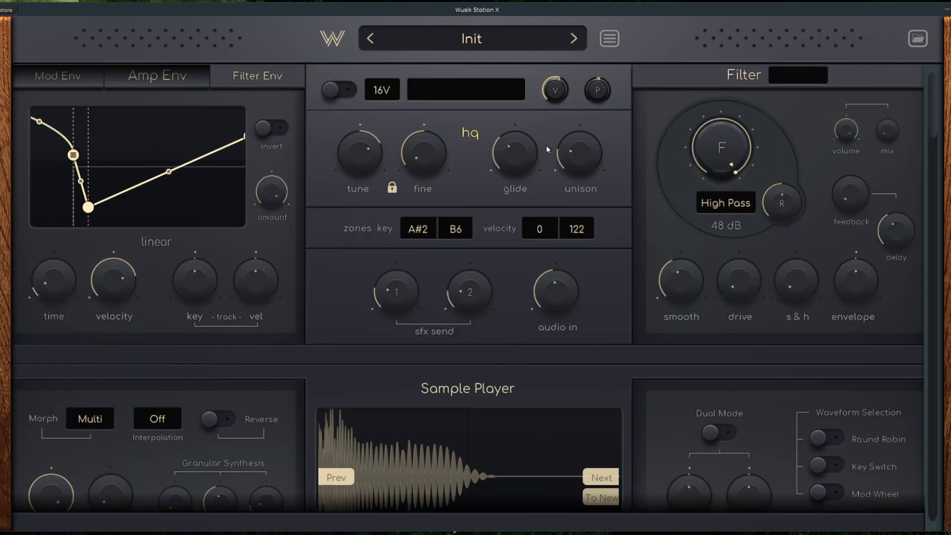
pyautogui.moveTo(695, 143); pyautogui.dragTo(723, 278)
# Step: Show the browser and view the criteria of its preset search, cancelling without searching
pyautogui.click(919, 39)
pyautogui.scroll(6, 801, 263)
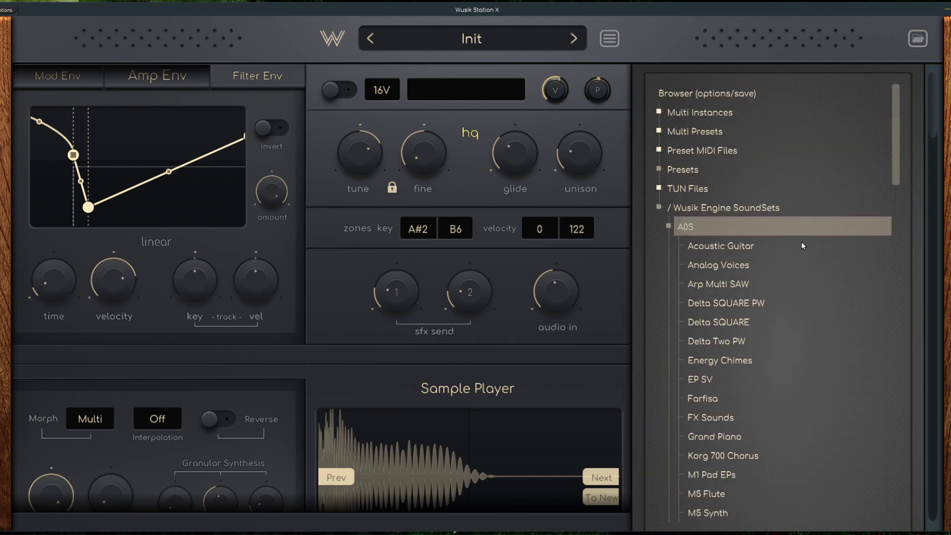
pyautogui.click(748, 93)
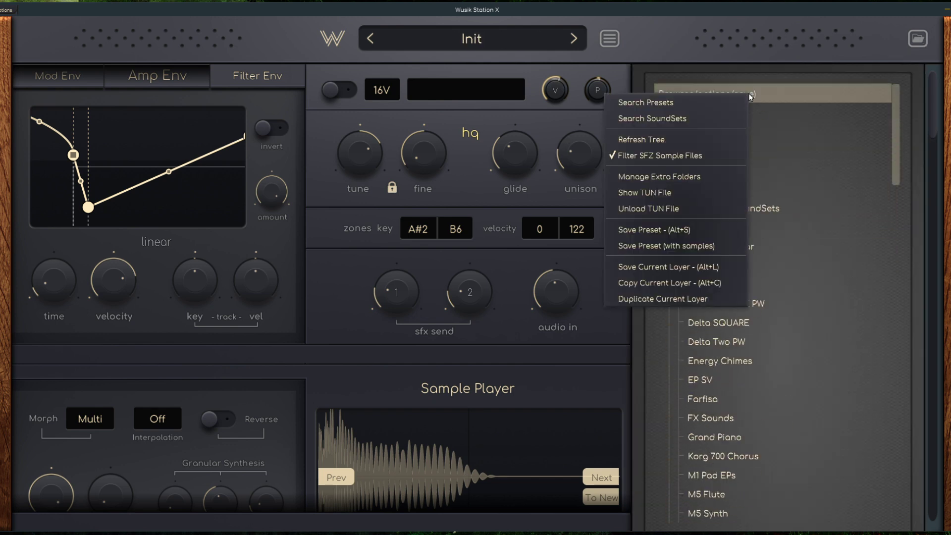
pyautogui.click(690, 104)
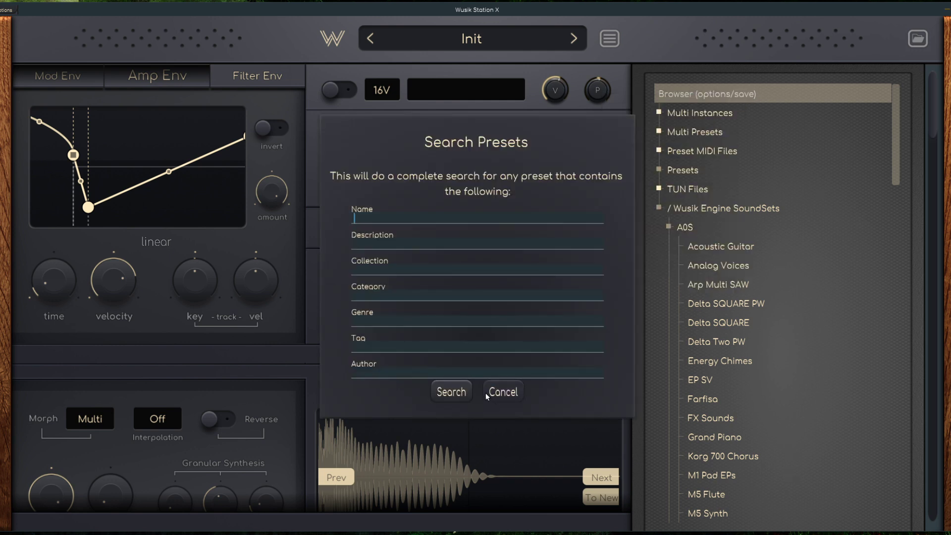
pyautogui.click(504, 392)
# Step: View the SoundSets search with its file name and format options, cancel it, and hide the browser
pyautogui.click(710, 88)
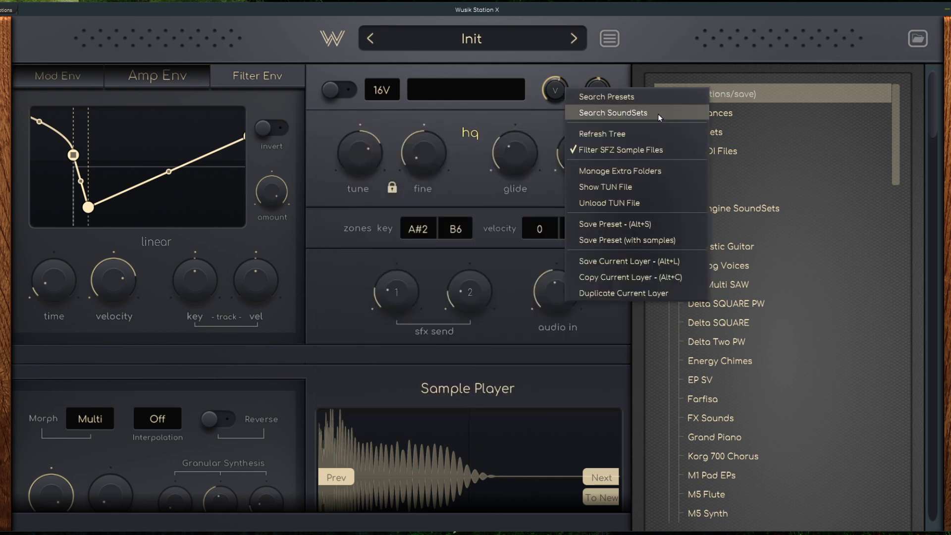
pyautogui.click(657, 114)
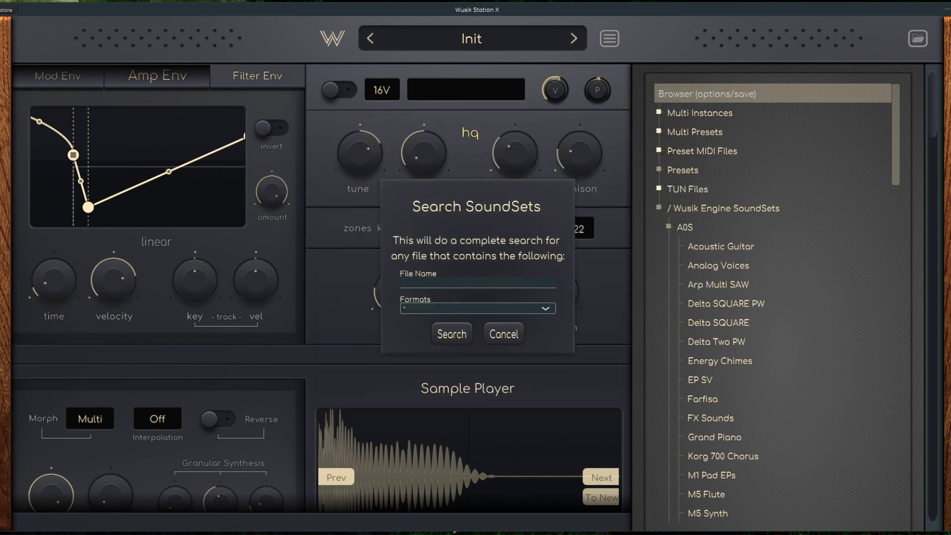
pyautogui.click(501, 333)
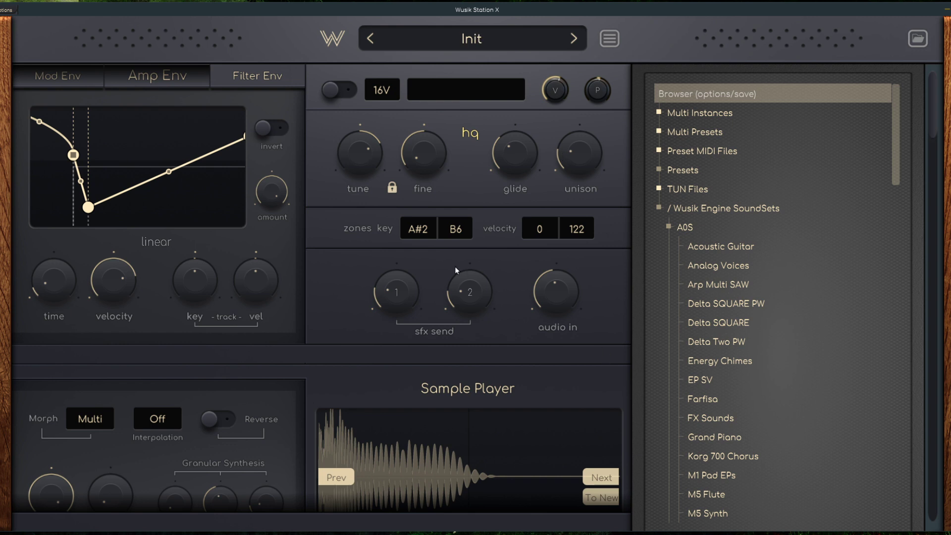
pyautogui.scroll(-3, 765, 255)
pyautogui.scroll(3, 767, 239)
pyautogui.click(918, 40)
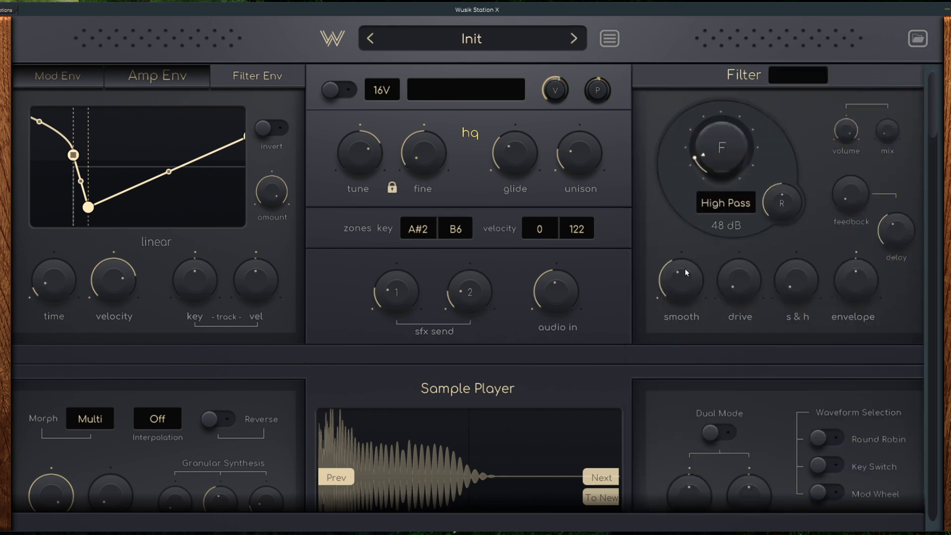
# Step: Raise the High Pass filter's frequency slightly
pyautogui.scroll(-5, 600, 303)
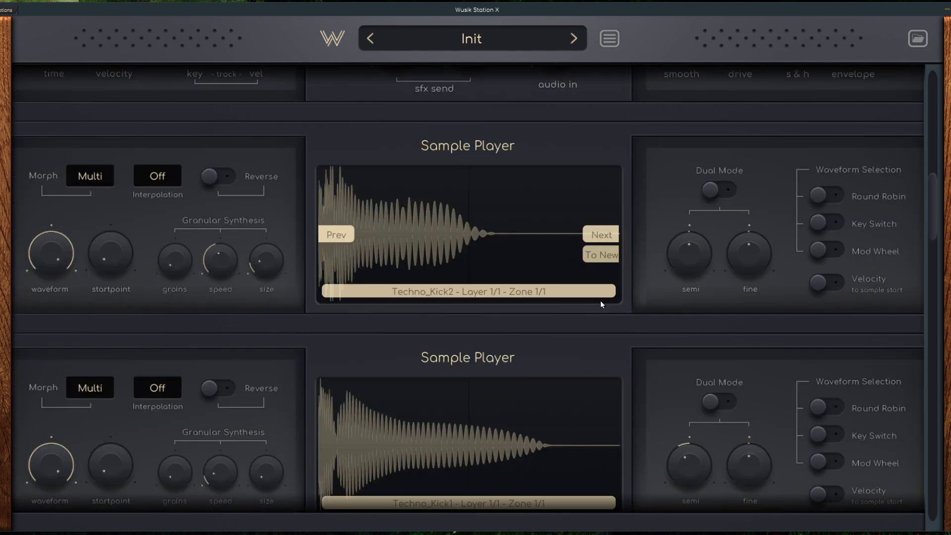
pyautogui.scroll(5, 597, 339)
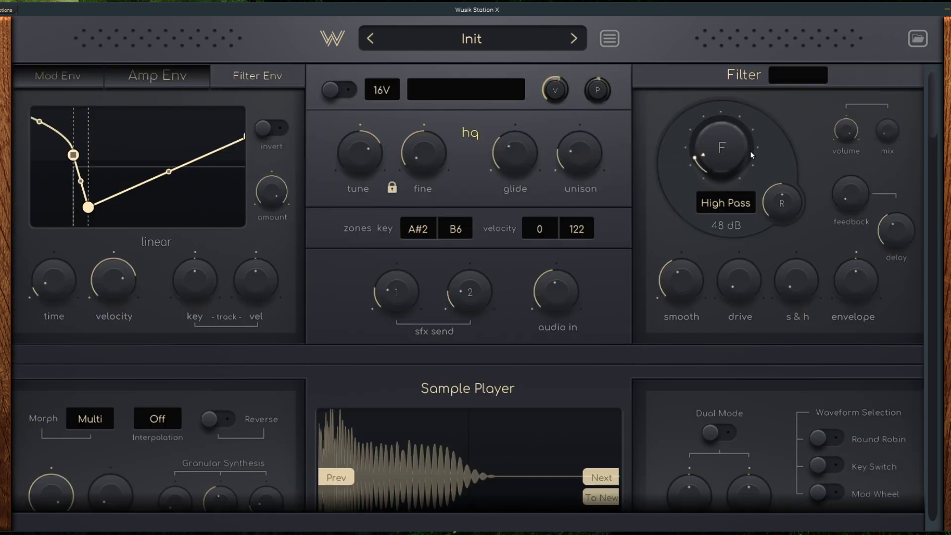
pyautogui.moveTo(702, 149); pyautogui.dragTo(737, 142)
# Step: Examine the stacked sample players from Techno_Kick2 down to the last one, along with the main layer controls above them
pyautogui.scroll(-3, 592, 273)
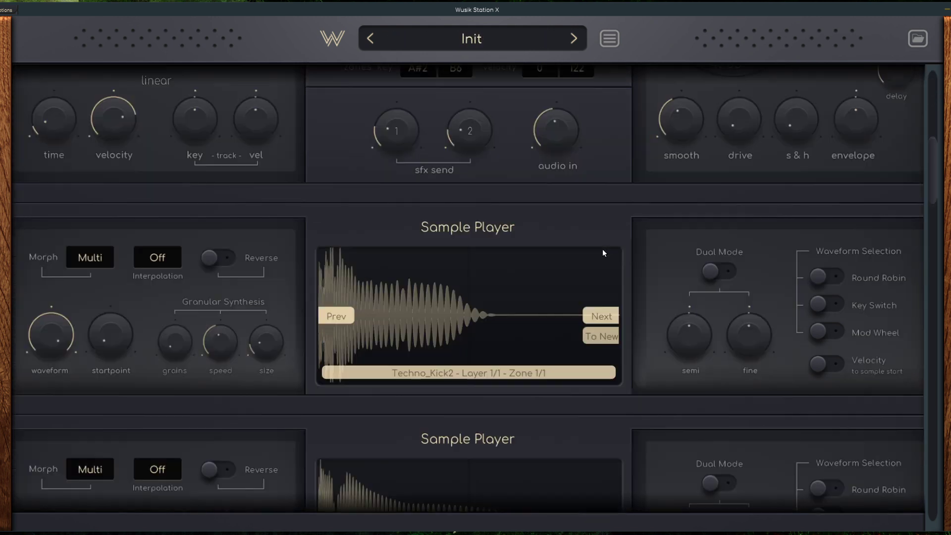
pyautogui.scroll(-6, 611, 199)
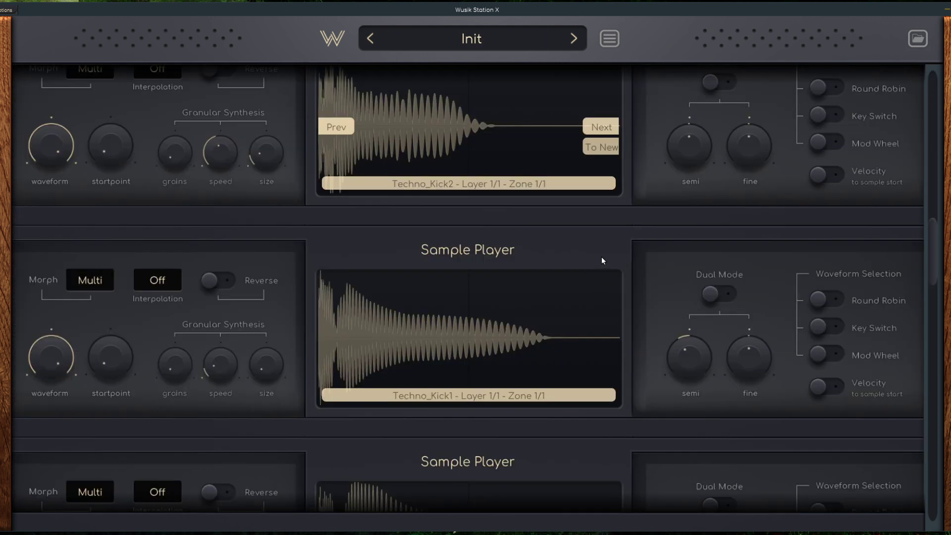
pyautogui.scroll(-2, 606, 227)
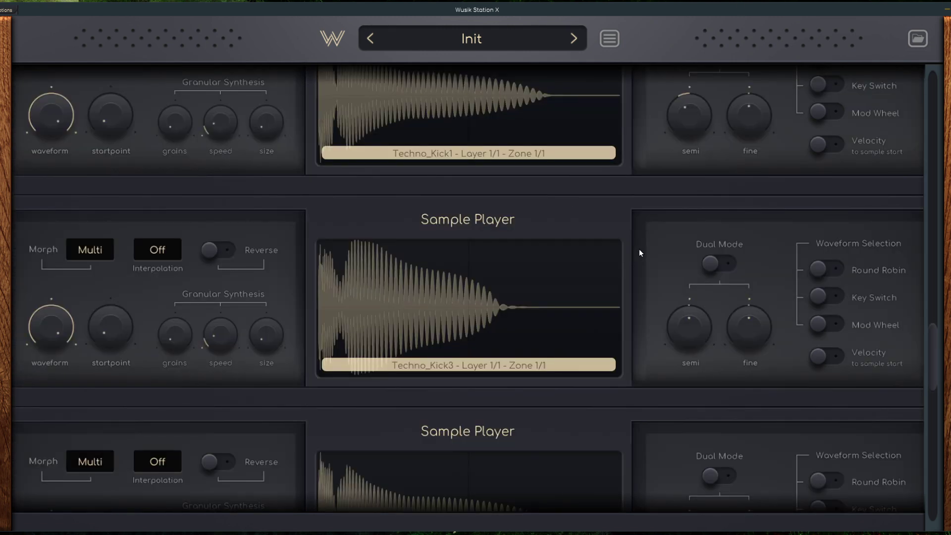
pyautogui.scroll(11, 517, 230)
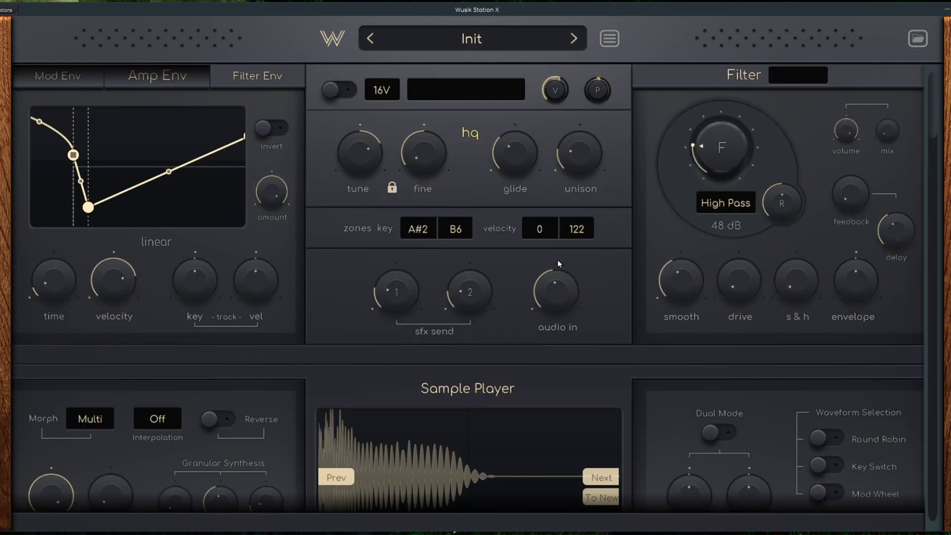
pyautogui.scroll(-2, 545, 264)
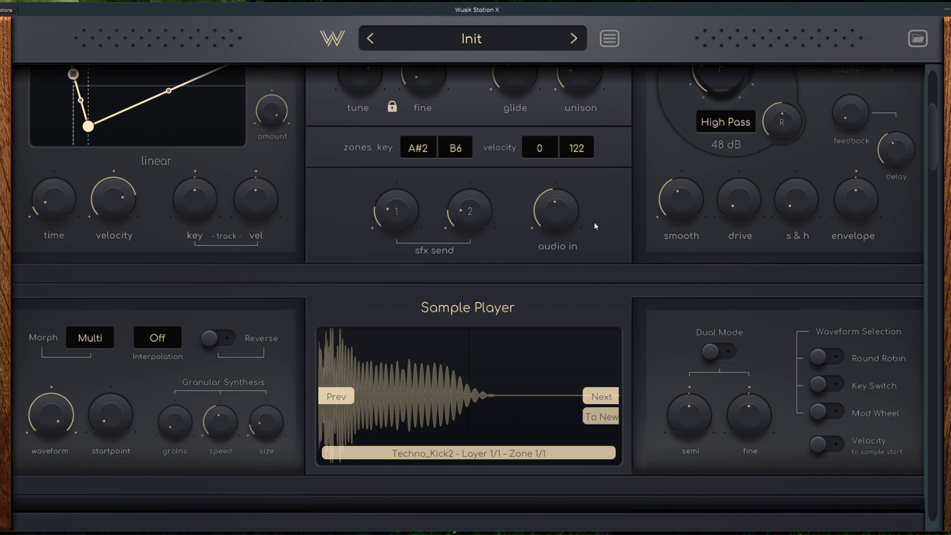
pyautogui.scroll(3, 595, 226)
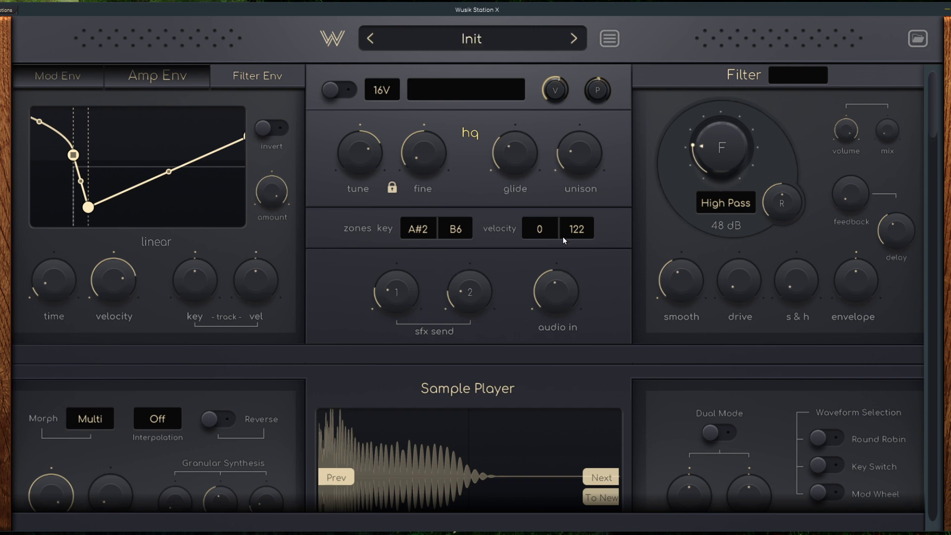
pyautogui.scroll(-4, 561, 236)
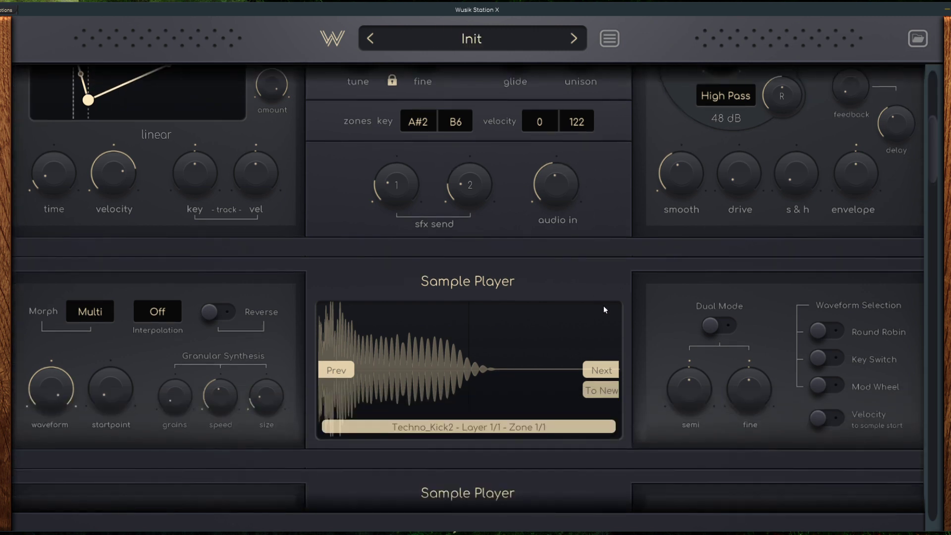
pyautogui.scroll(-10, 603, 310)
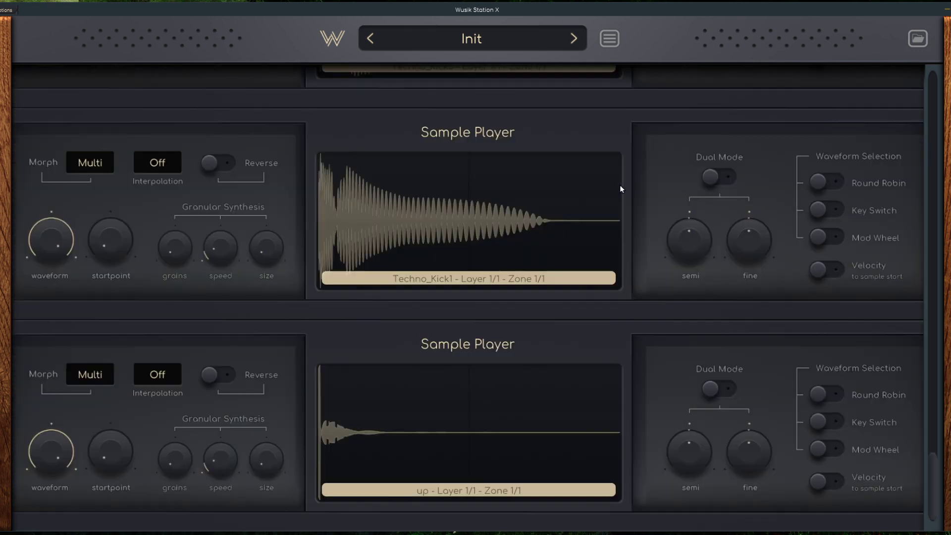
# Step: Collapse the browser's Presets folder and load Vintage Drum Kit from the A0S SoundSets into the first sample player
pyautogui.scroll(-5, 497, 376)
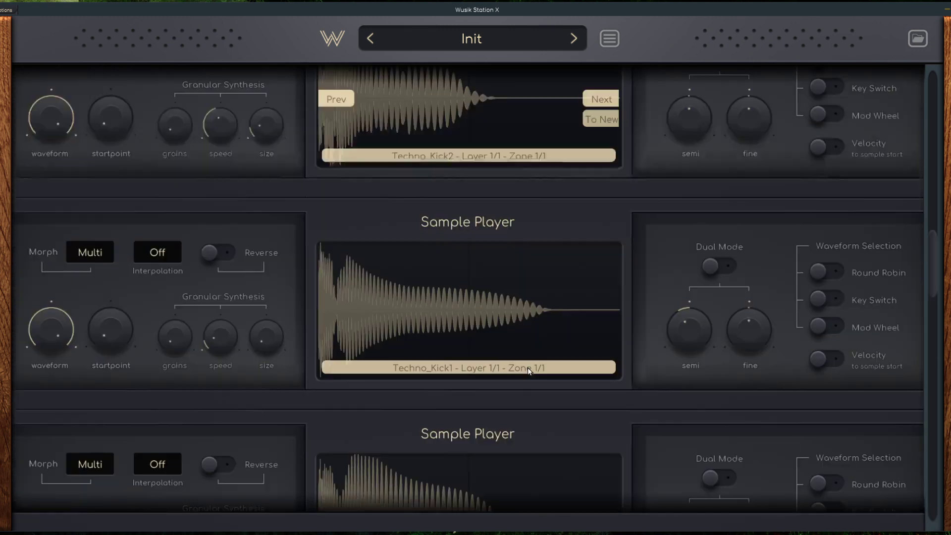
pyautogui.scroll(14, 527, 368)
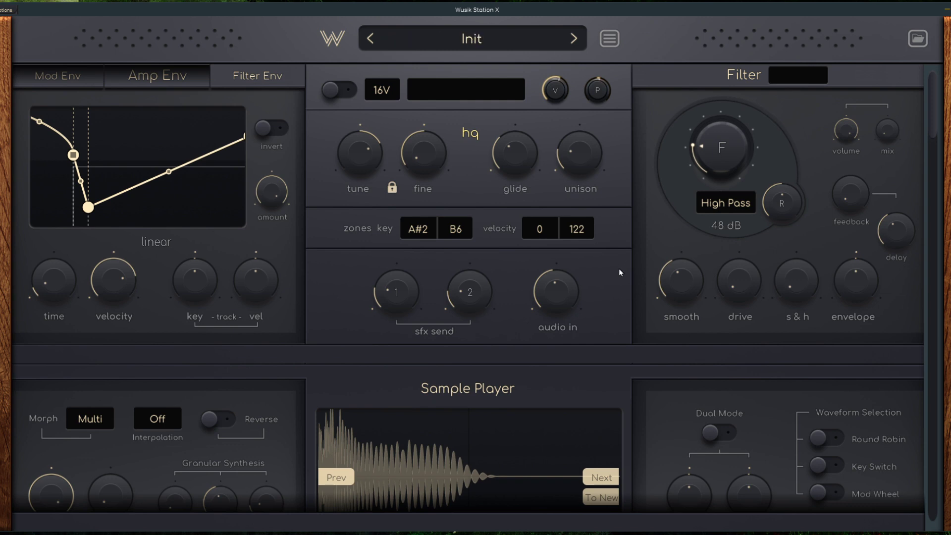
pyautogui.click(920, 40)
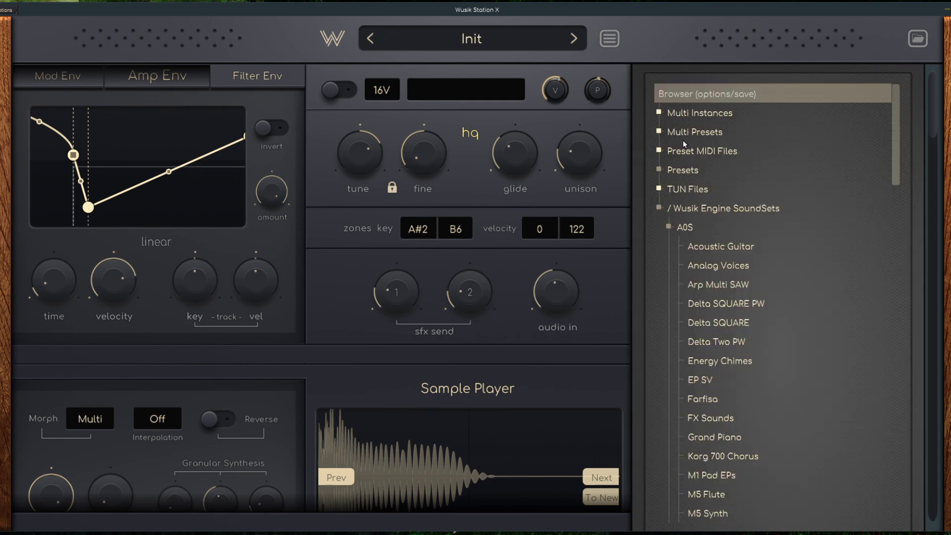
pyautogui.click(707, 168)
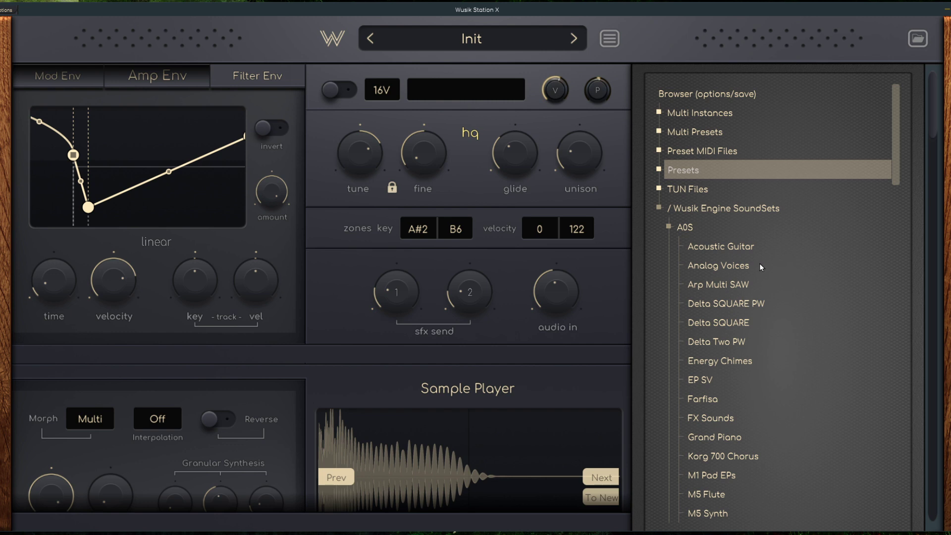
pyautogui.scroll(-8, 761, 262)
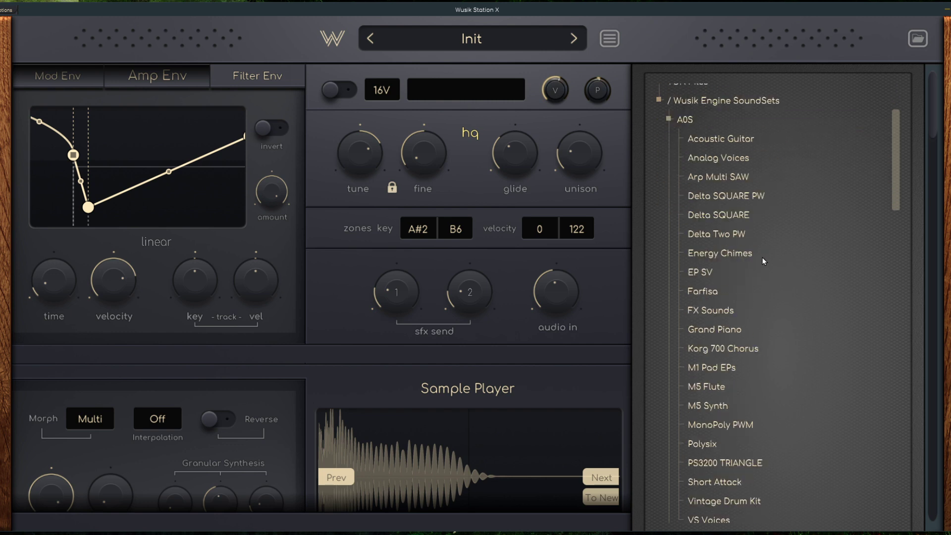
pyautogui.click(764, 215)
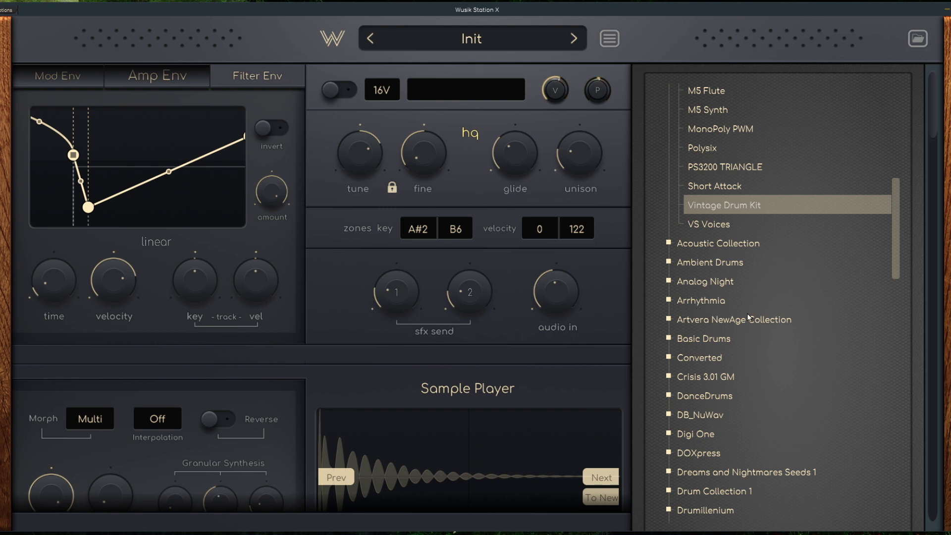
# Step: Look through the A0S SoundSets and neighbouring folders in the browser, and hide the browser
pyautogui.scroll(8, 741, 285)
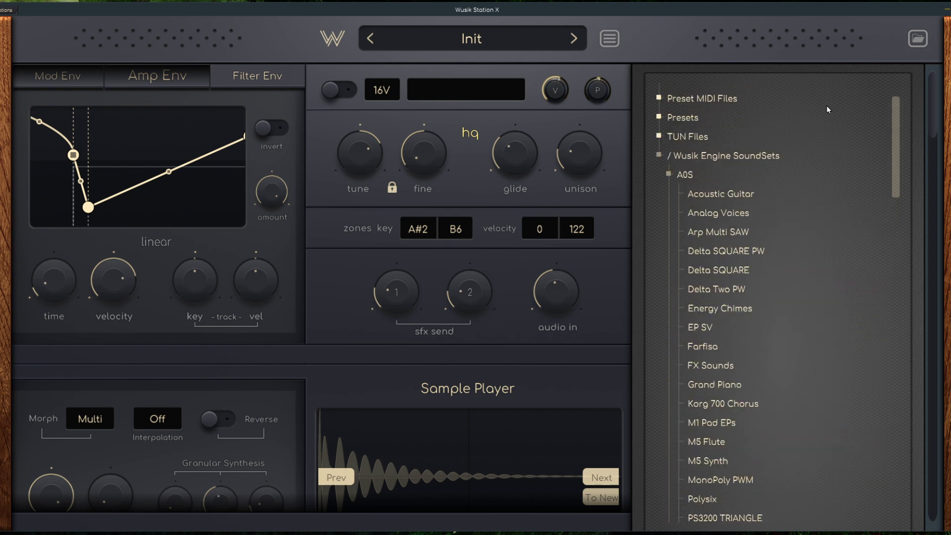
pyautogui.scroll(-8, 728, 253)
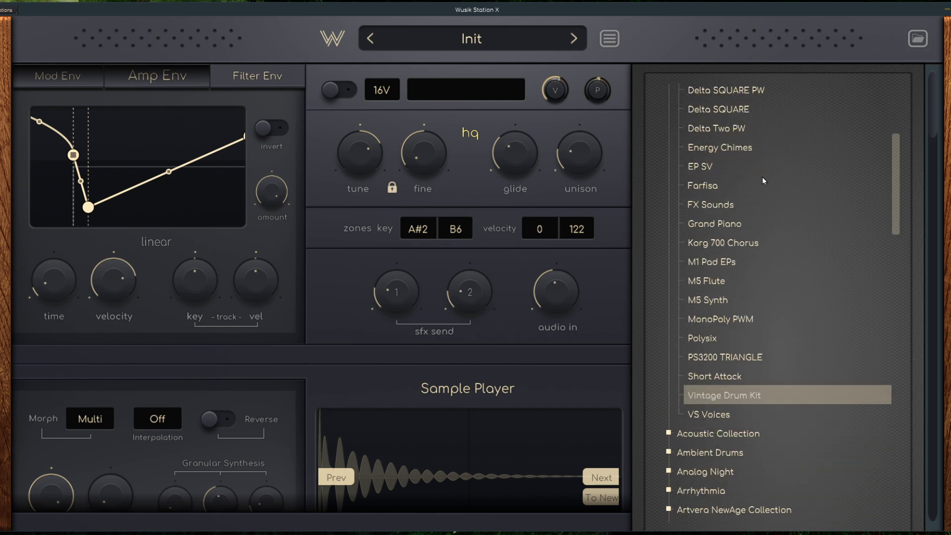
pyautogui.click(917, 39)
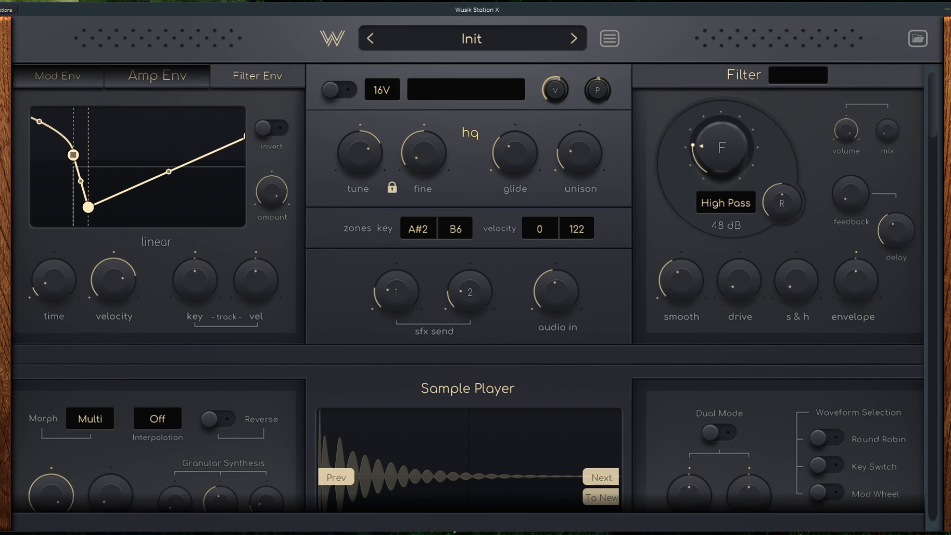
# Step: Shrink the Wusik Station X window slightly and reposition it on the desktop so its whole frame fits
pyautogui.scroll(-3, 618, 262)
pyautogui.scroll(3, 619, 263)
pyautogui.scroll(-5, 622, 266)
pyautogui.scroll(5, 903, 217)
pyautogui.moveTo(950, 523); pyautogui.dragTo(936, 501)
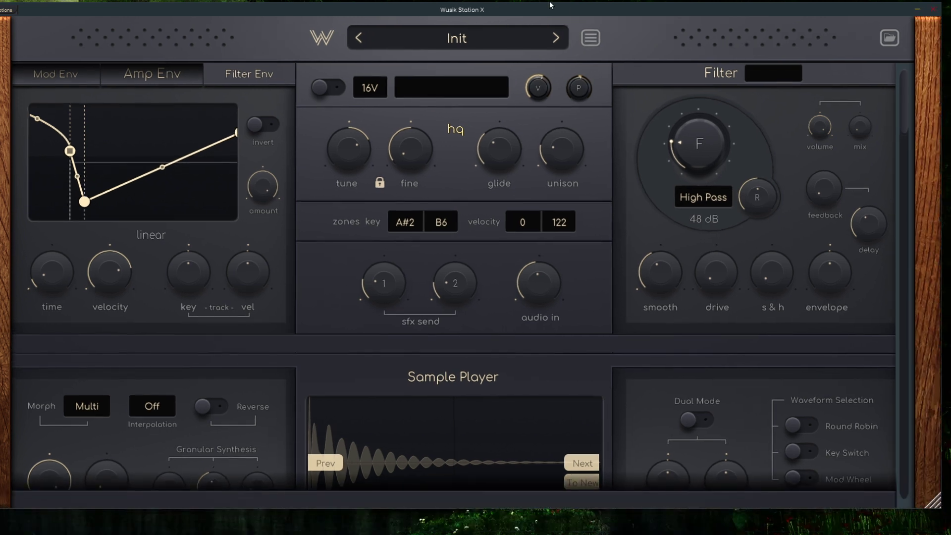
pyautogui.moveTo(550, 8); pyautogui.dragTo(559, 19)
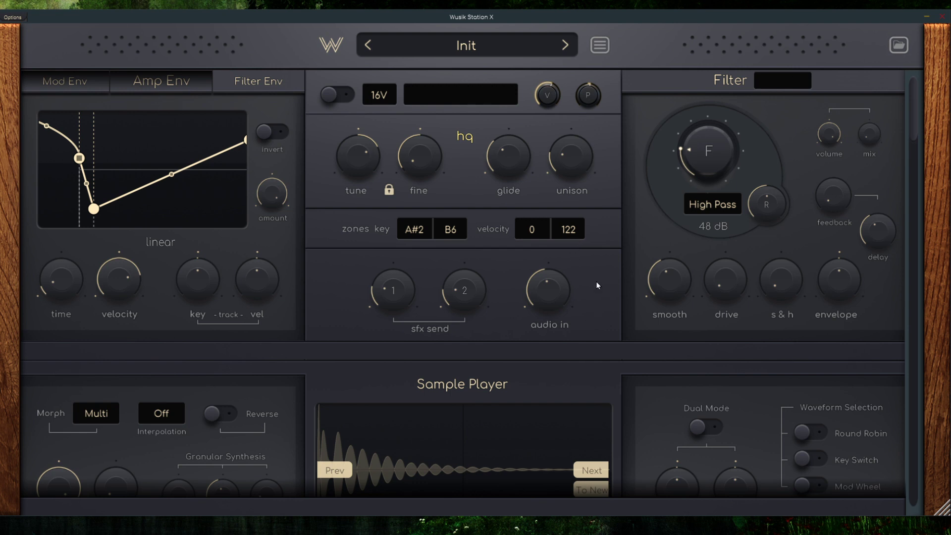
# Step: Review the sample players and show the About Wusik Station X information
pyautogui.scroll(-5, 528, 195)
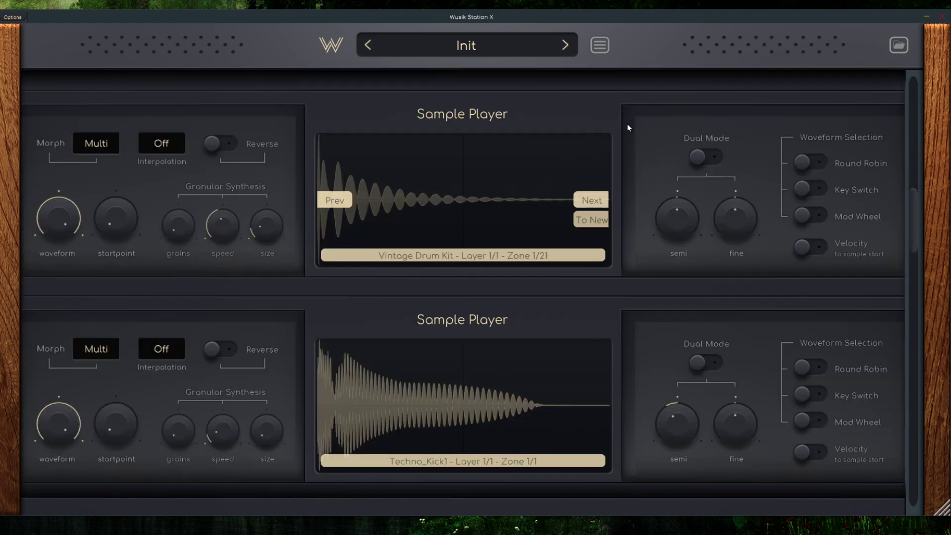
pyautogui.scroll(5, 715, 288)
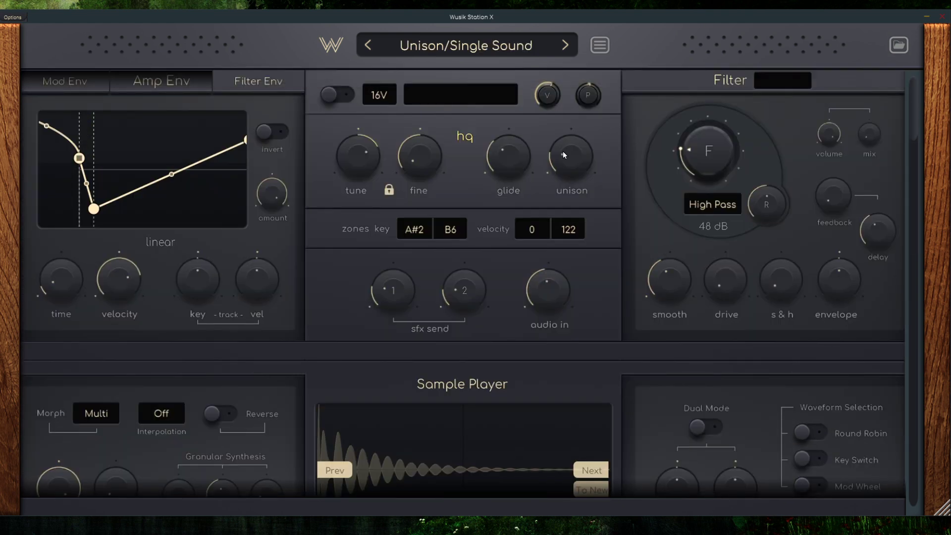
pyautogui.click(574, 43)
pyautogui.click(601, 45)
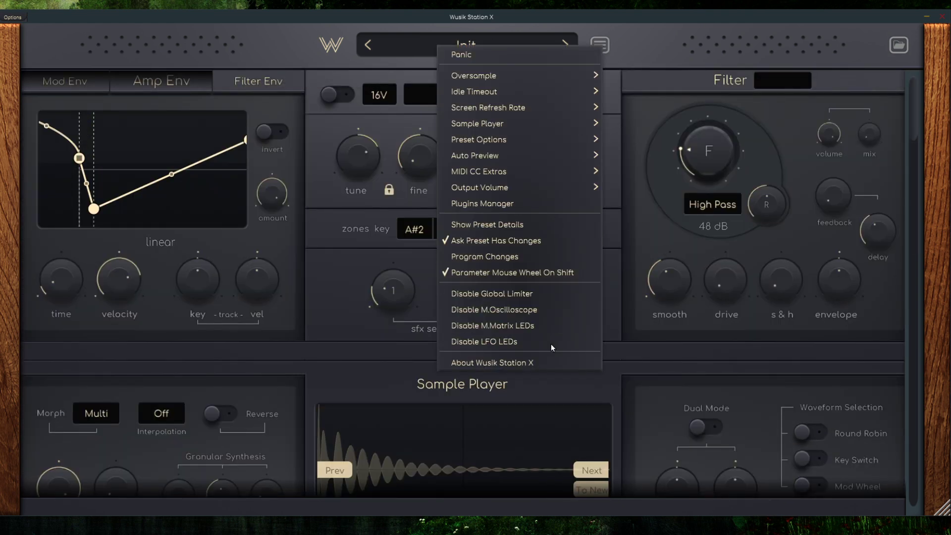
pyautogui.click(549, 366)
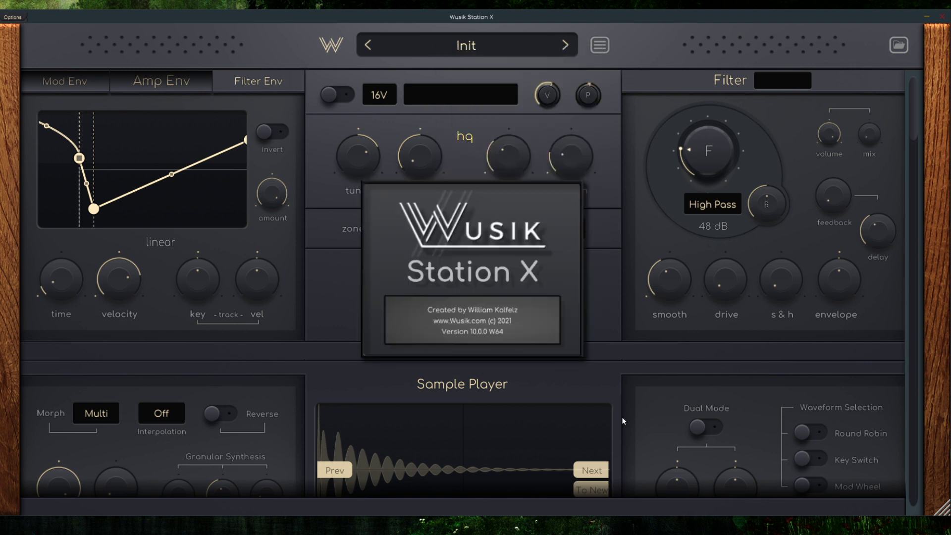